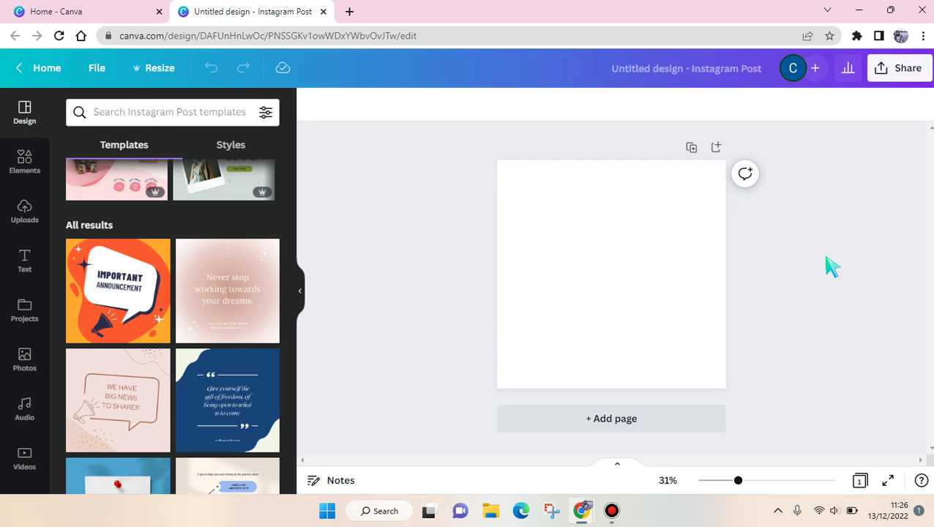
Step: Change the page background from white to yellow from the Default Colors palette
scroll(220, 293, "up", 3)
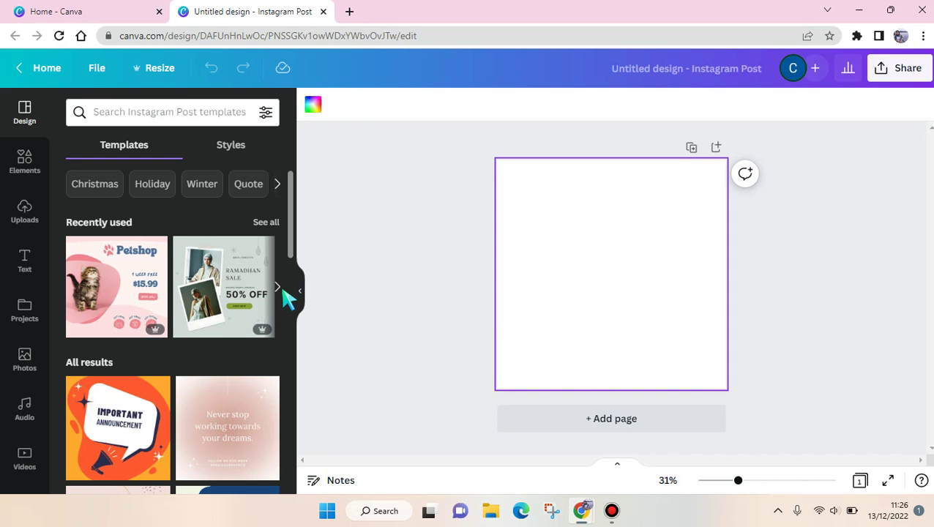
scroll(288, 296, "down", 10)
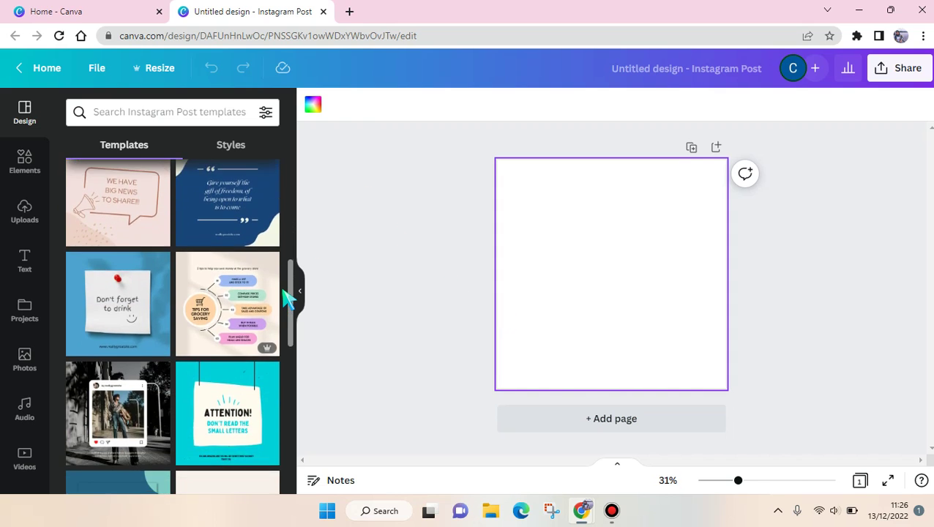
scroll(288, 296, "down", 8)
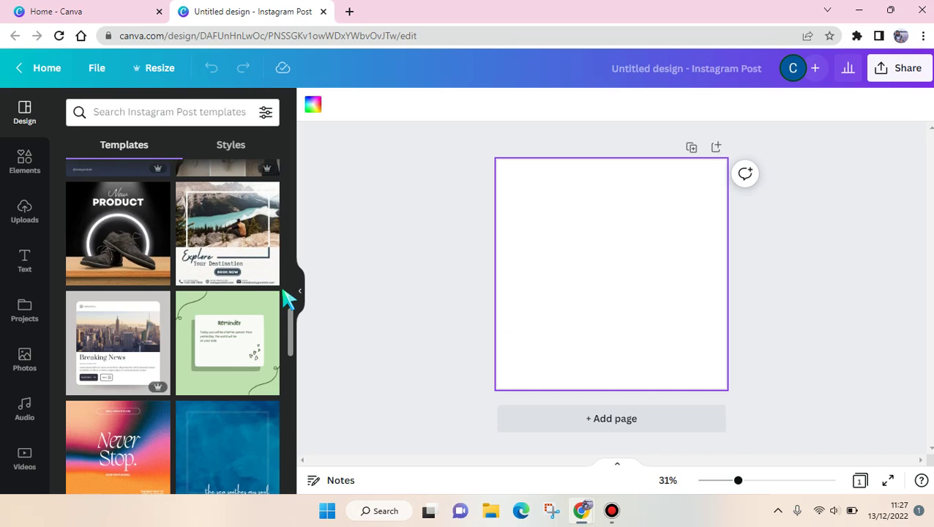
scroll(288, 298, "down", 5)
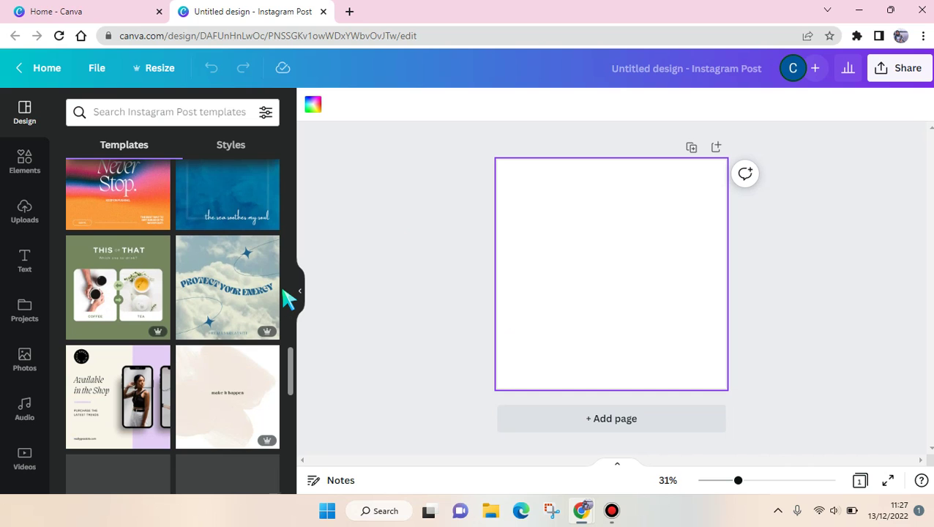
scroll(287, 299, "down", 5)
scroll(287, 298, "down", 3)
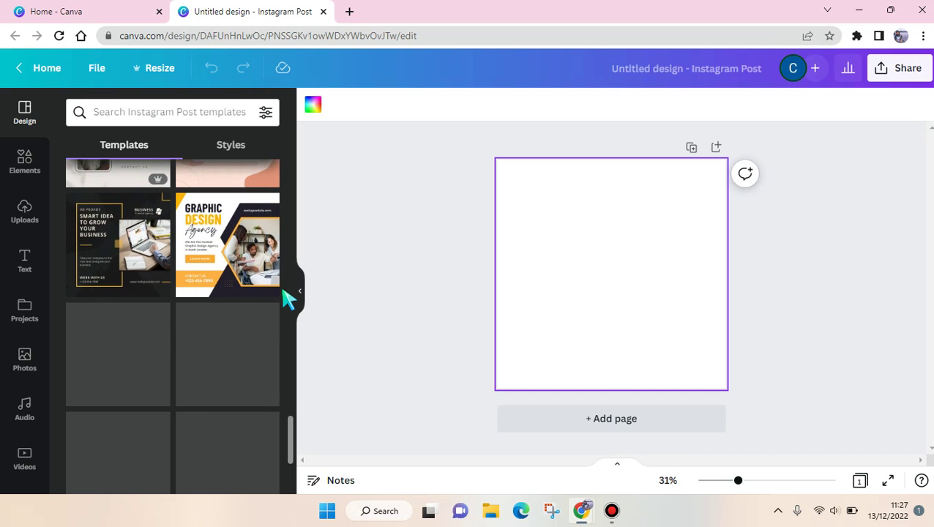
scroll(179, 391, "down", 2)
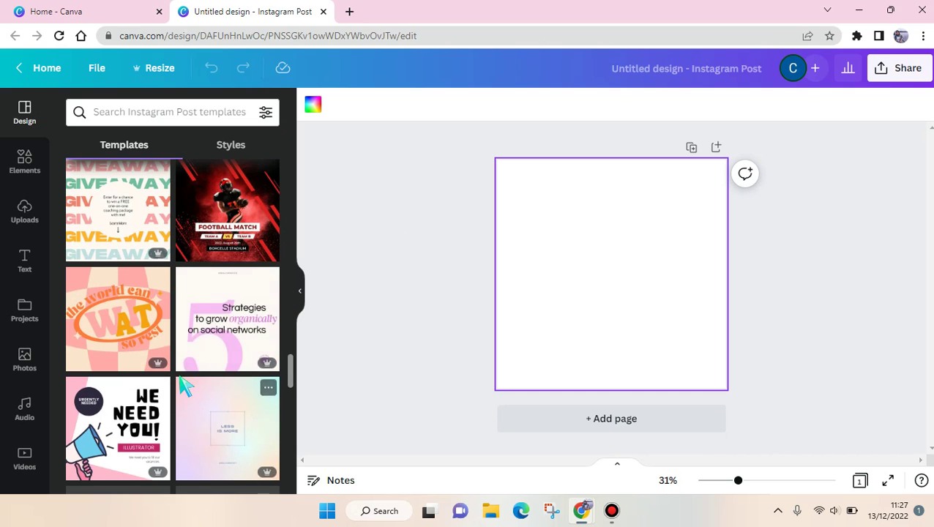
left_click(316, 104)
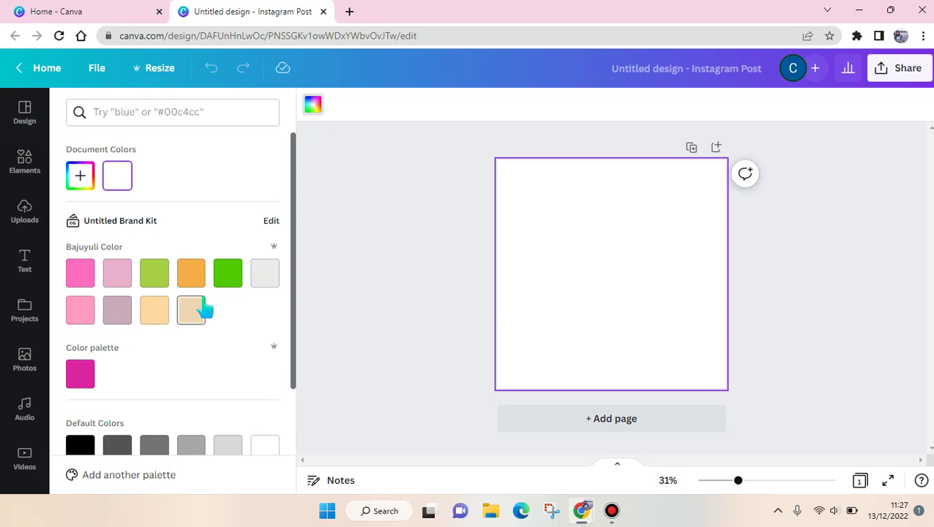
scroll(204, 306, "down", 3)
left_click(191, 433)
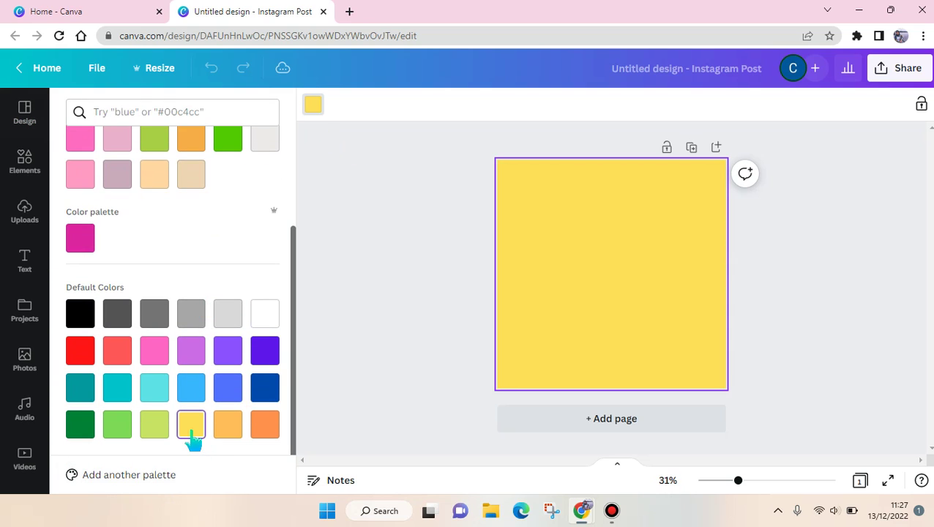
Step: Search Elements for 'new year' and place the gold star garland along the page's top edge
left_click(457, 249)
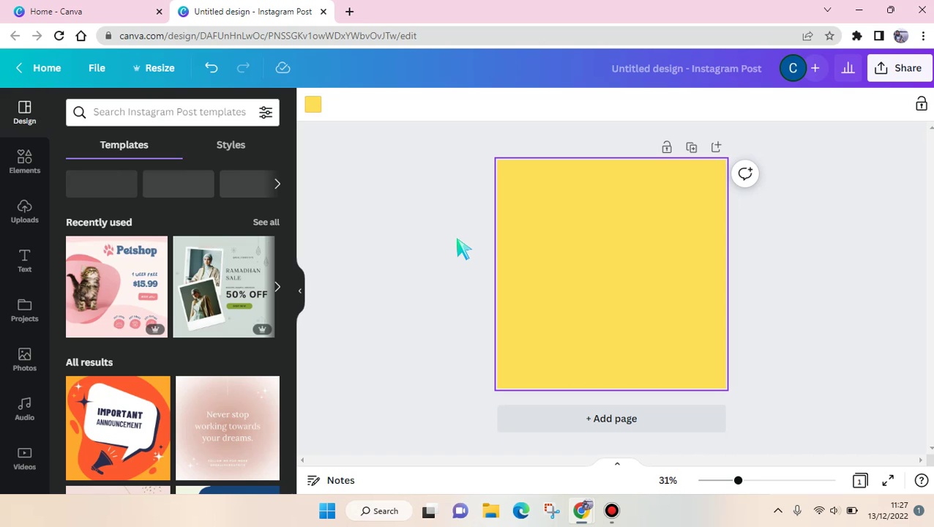
left_click(31, 164)
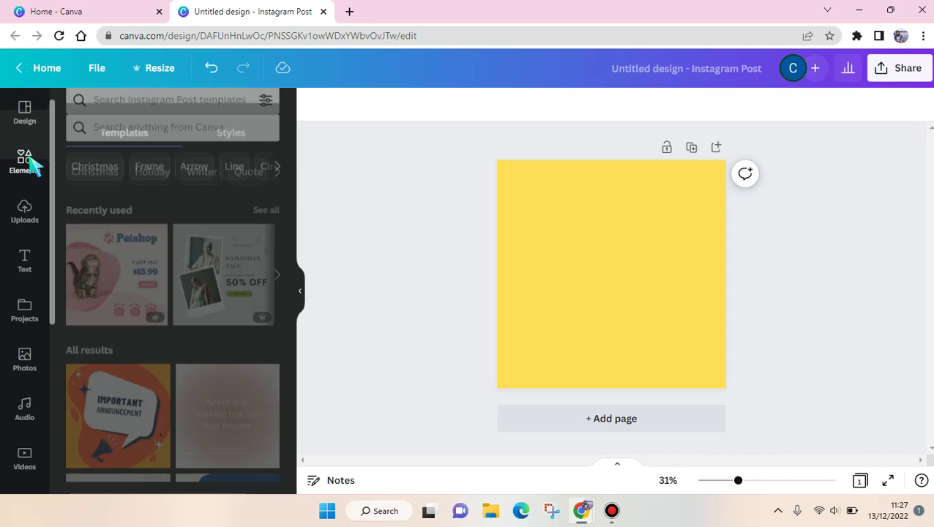
left_click(173, 115)
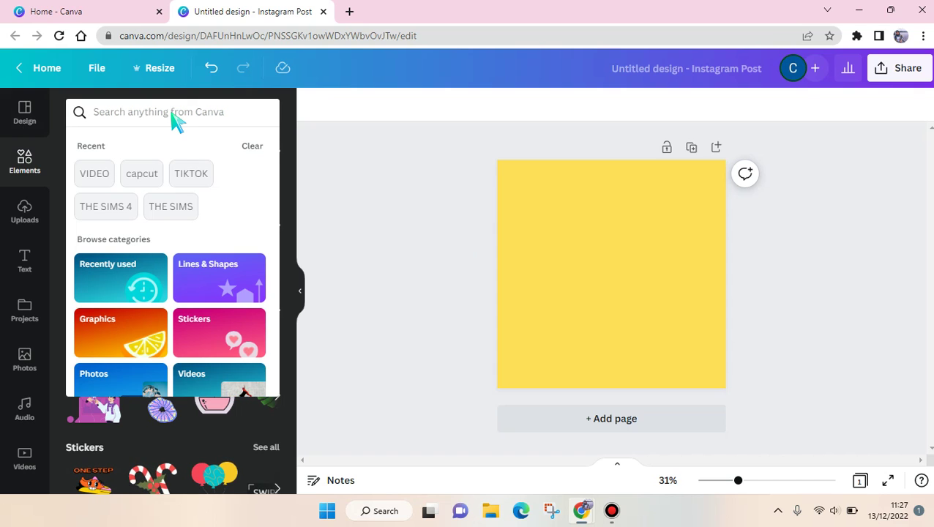
type("new year")
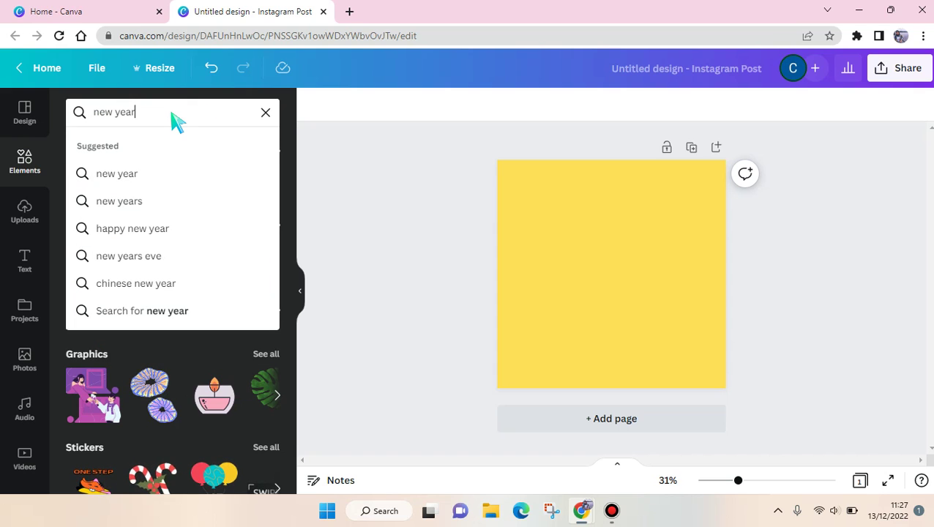
key("Return")
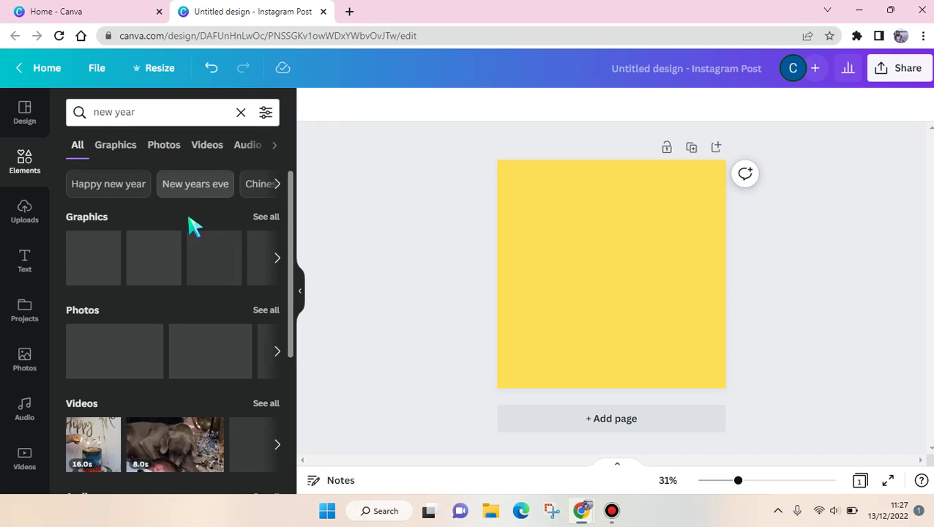
left_click(265, 218)
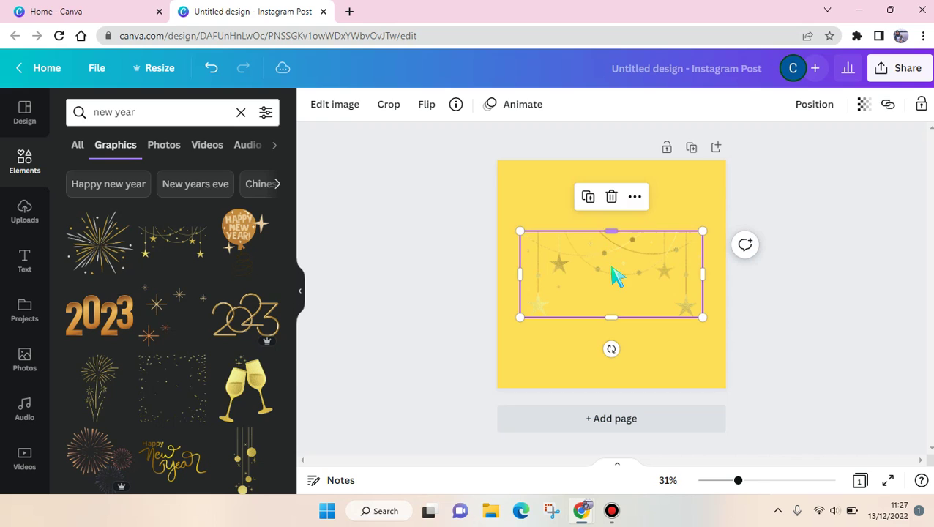
left_click_drag(611, 232, 616, 202)
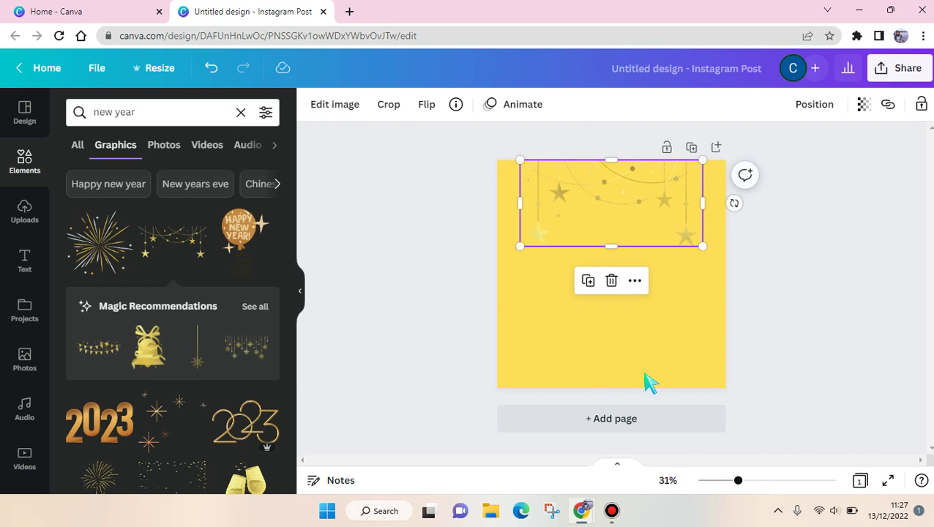
Step: Recolour the page background to periwinkle blue (#6268ED) with the custom colour picker
left_click(646, 381)
left_click(314, 106)
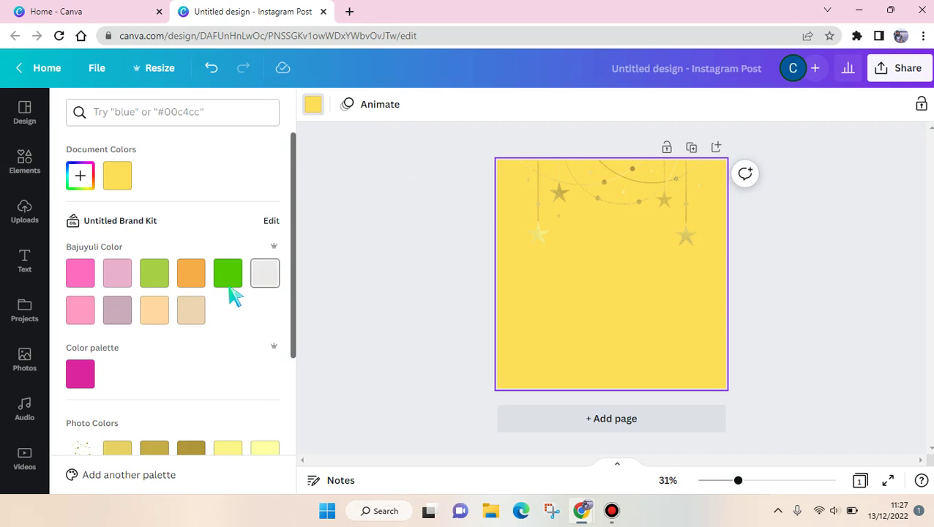
scroll(229, 297, "down", 3)
scroll(147, 241, "up", 3)
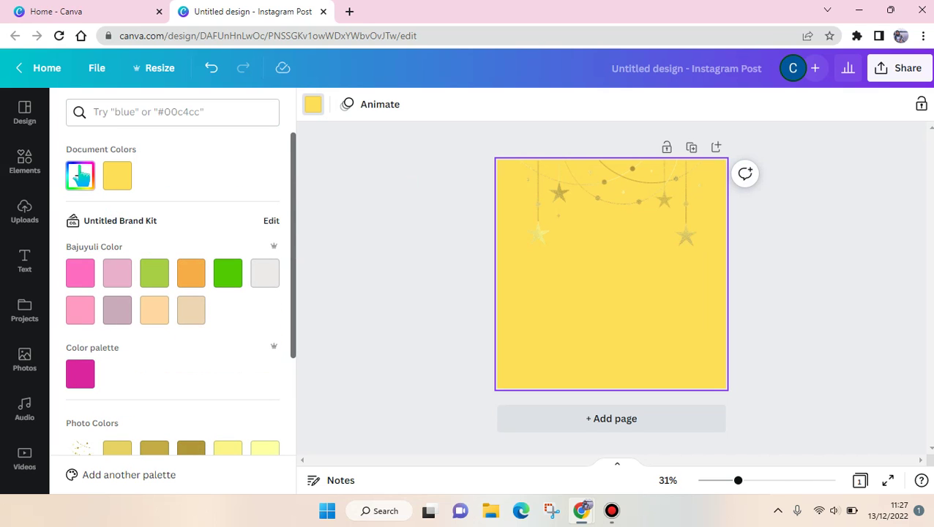
left_click(81, 175)
left_click(196, 294)
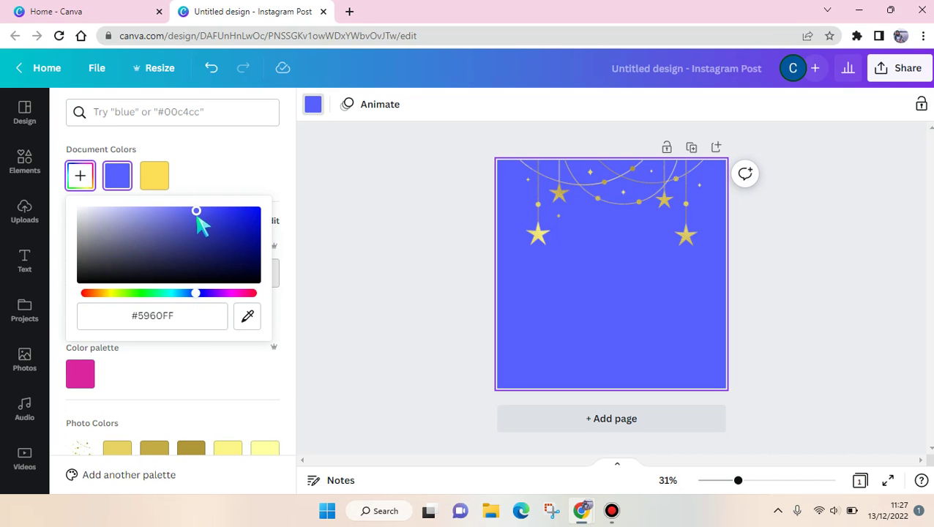
left_click_drag(197, 217, 165, 226)
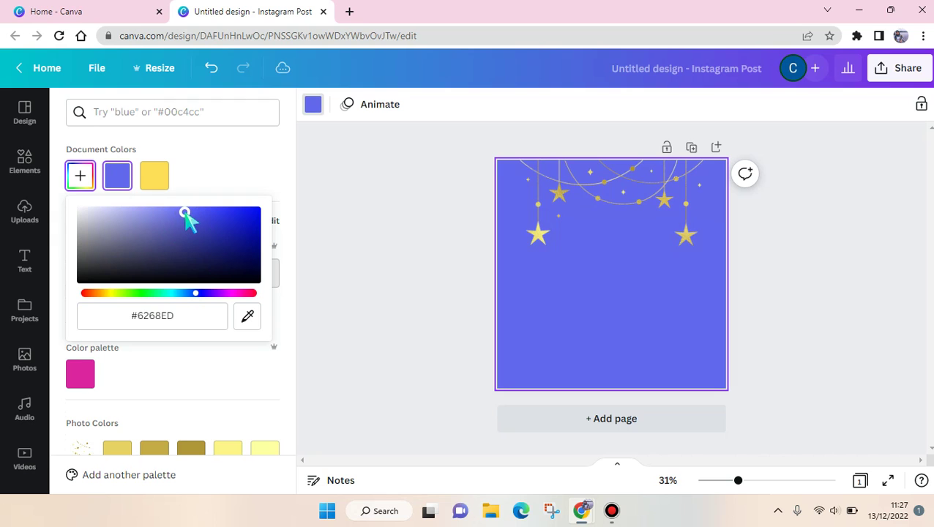
left_click(366, 206)
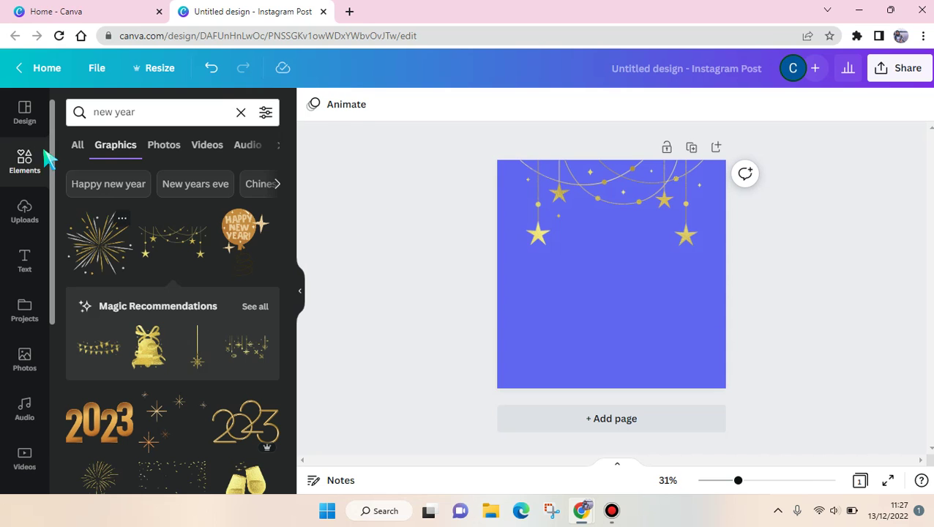
Step: Add the gold outlined 2023 graphic, shrink it and centre it near the page bottom
scroll(179, 303, "down", 3)
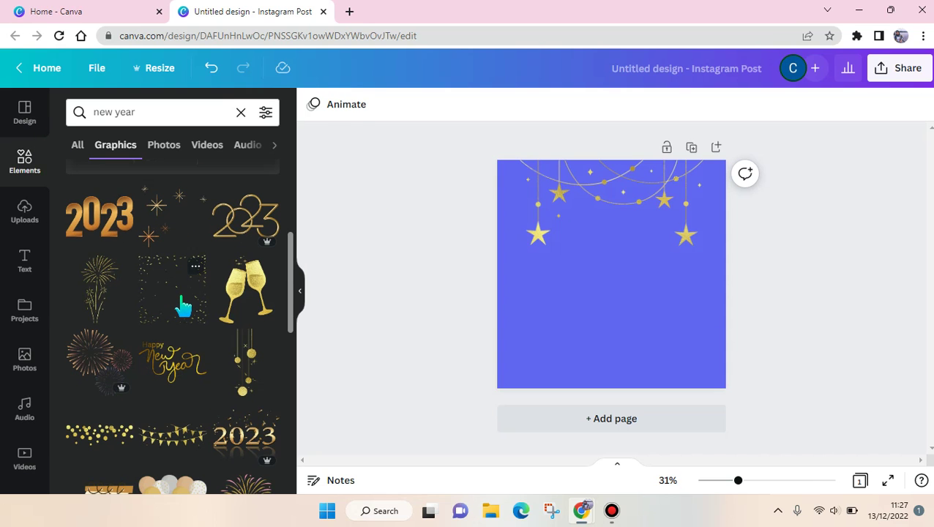
scroll(182, 306, "down", 1)
scroll(211, 354, "down", 3)
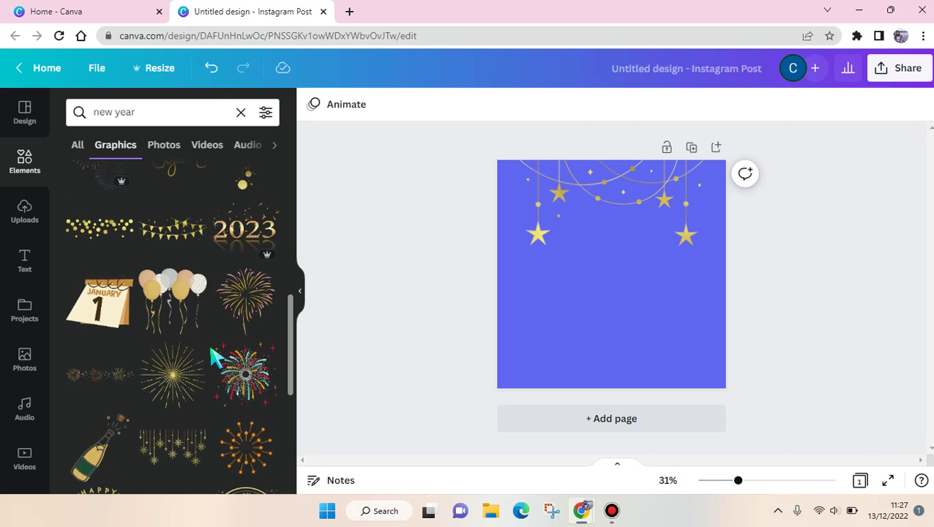
scroll(212, 355, "up", 5)
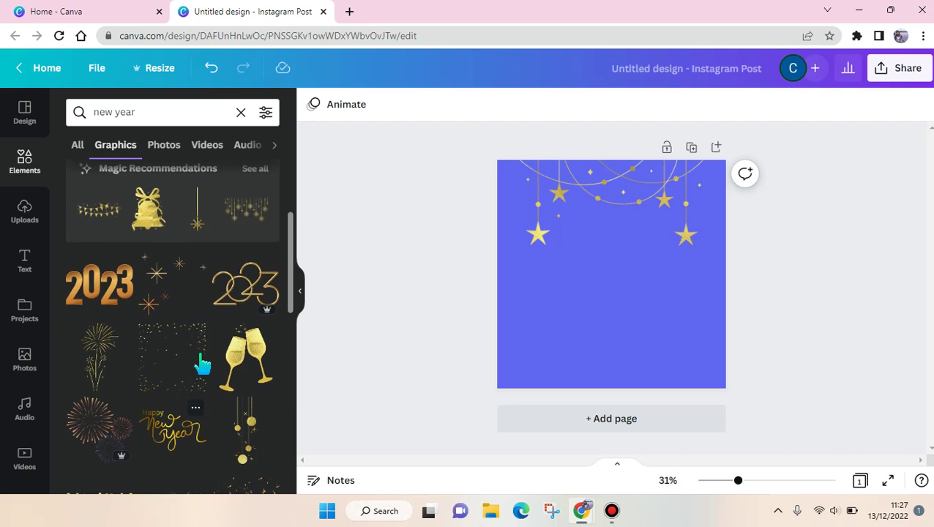
scroll(196, 366, "up", 1)
left_click(248, 362)
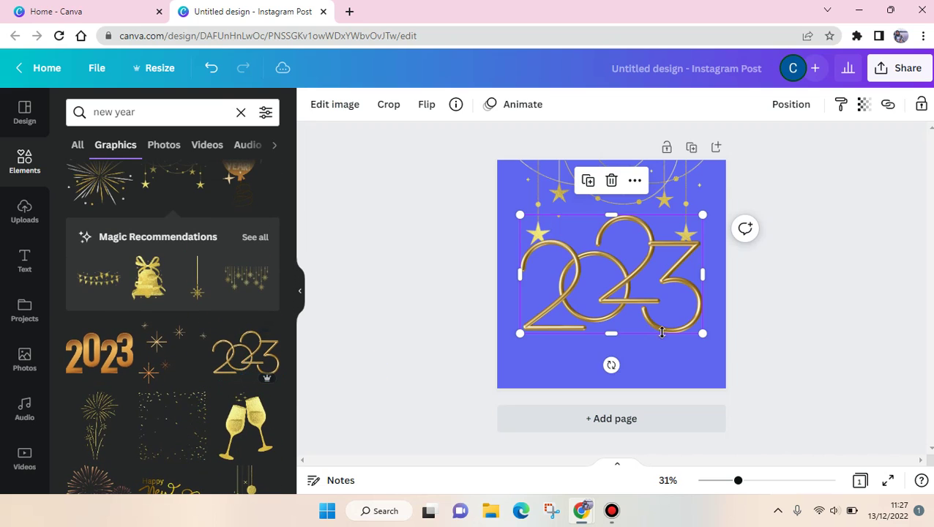
left_click_drag(641, 322, 647, 350)
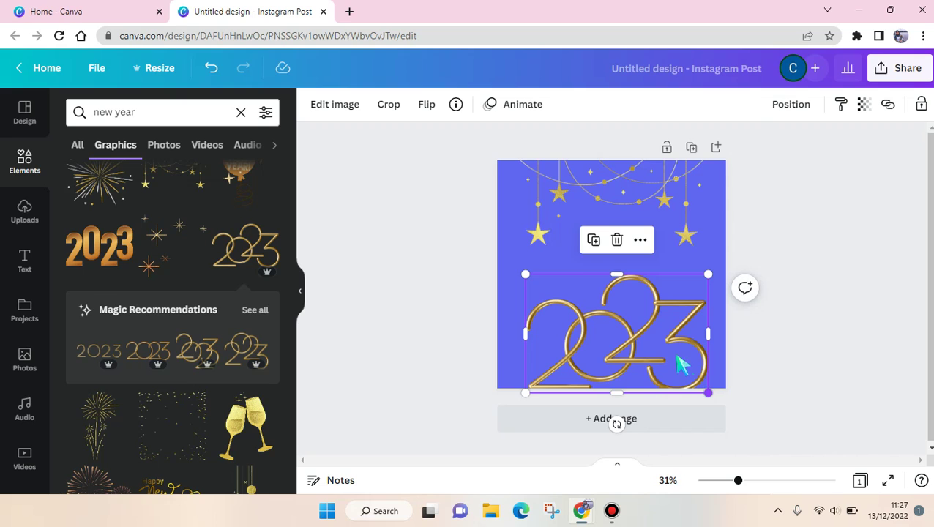
left_click_drag(708, 393, 643, 358)
left_click(758, 319)
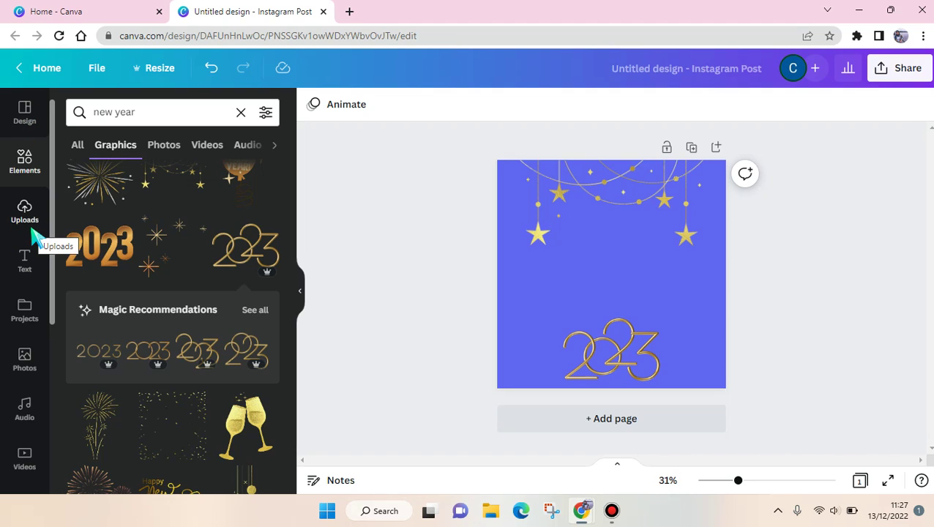
Step: Replace the 'new year' elements search with a search for 'shapes'
left_click(93, 117)
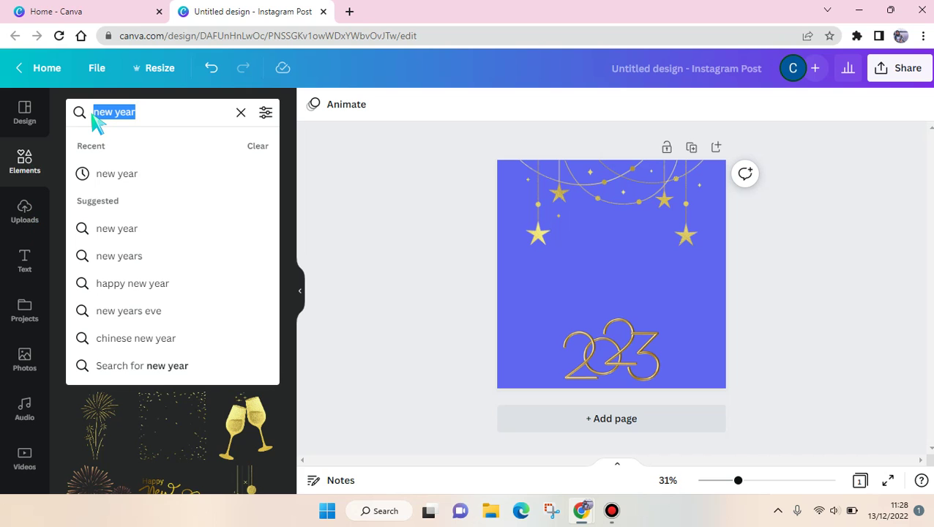
type("shapes")
key("Return")
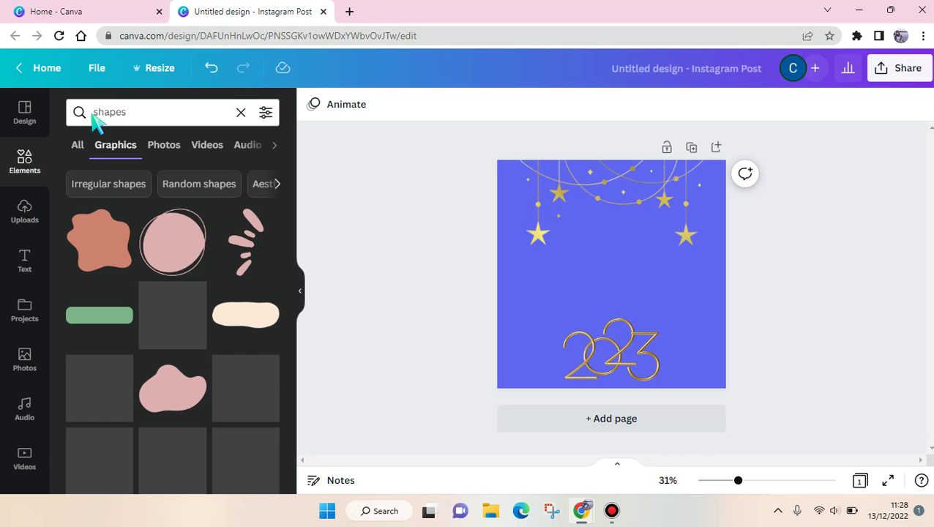
scroll(162, 283, "down", 5)
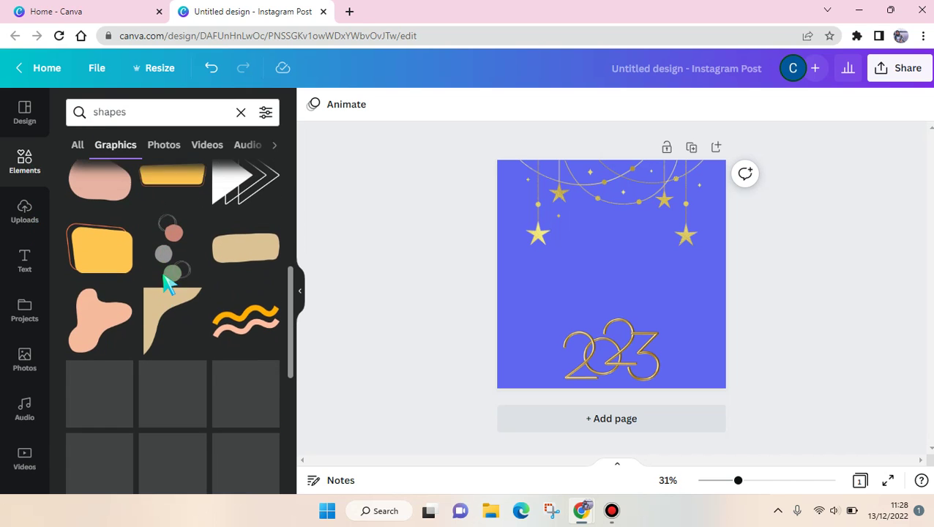
scroll(167, 285, "down", 1)
scroll(165, 285, "down", 5)
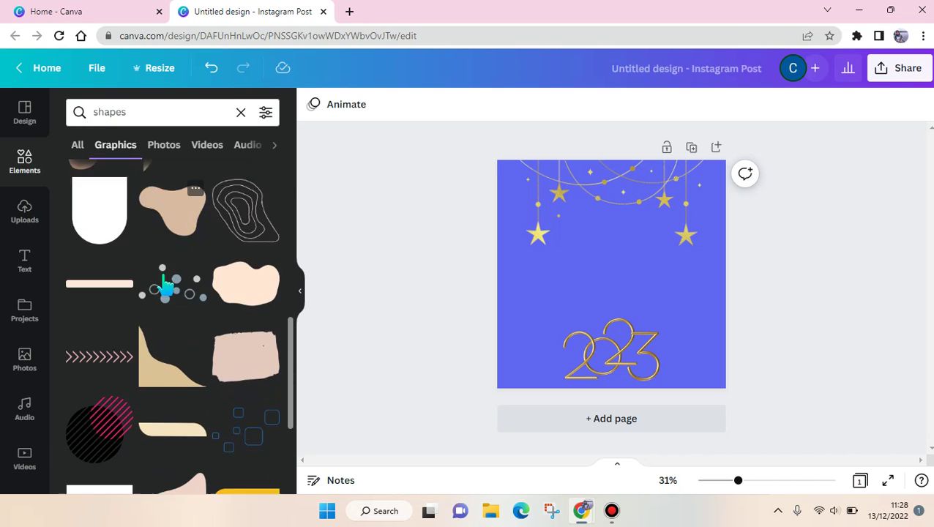
Step: Change the search to 'circle' to list circle graphics
left_click(150, 121)
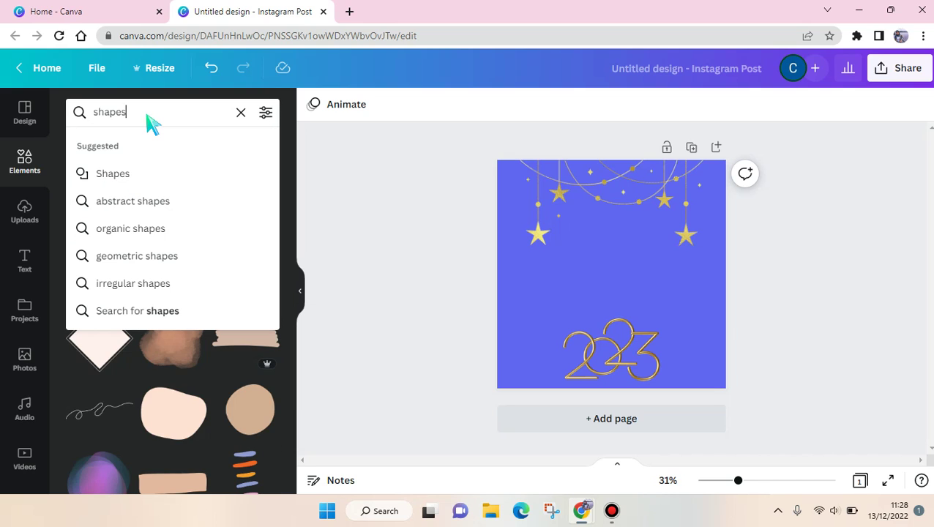
double_click(121, 111)
type("circle")
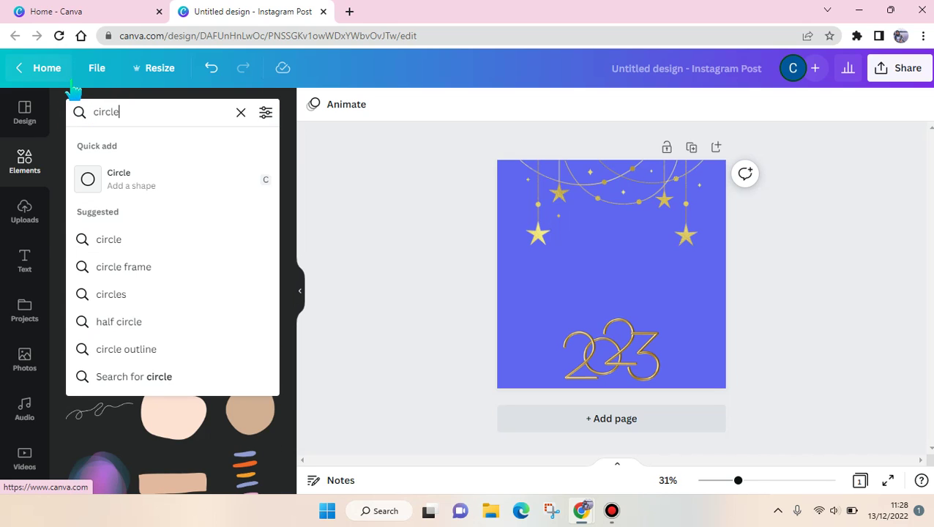
key("Return")
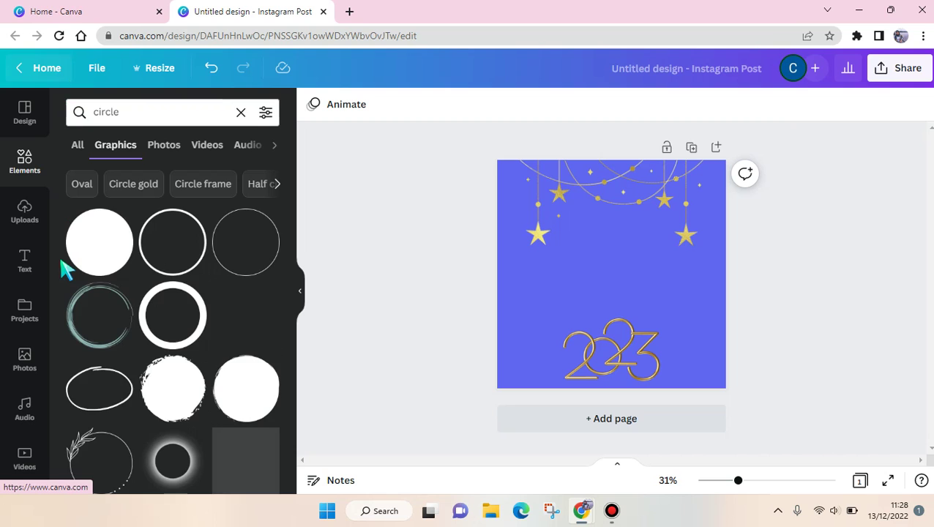
scroll(150, 302, "down", 2)
scroll(172, 348, "up", 1)
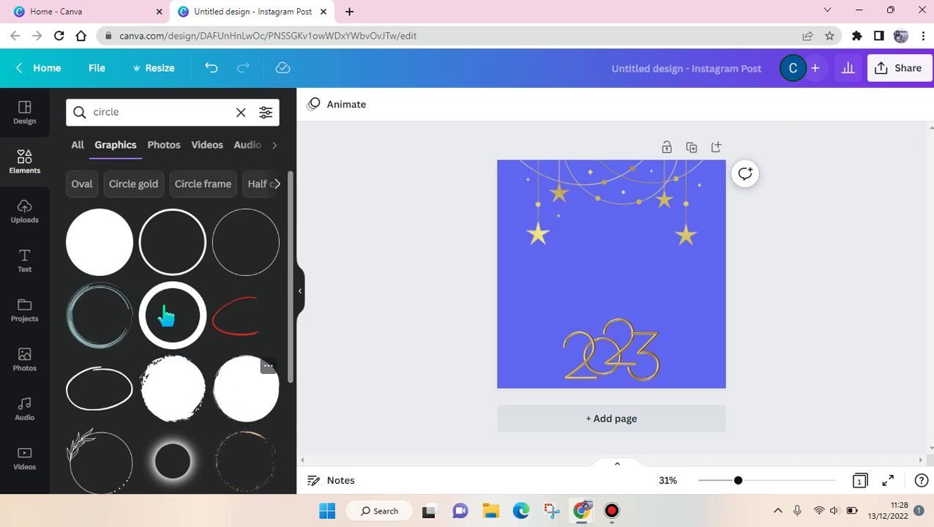
Step: Add a white filled circle, move it under the stars and enlarge it
left_click(117, 250)
left_click_drag(636, 296, 686, 327)
left_click_drag(644, 369, 562, 357)
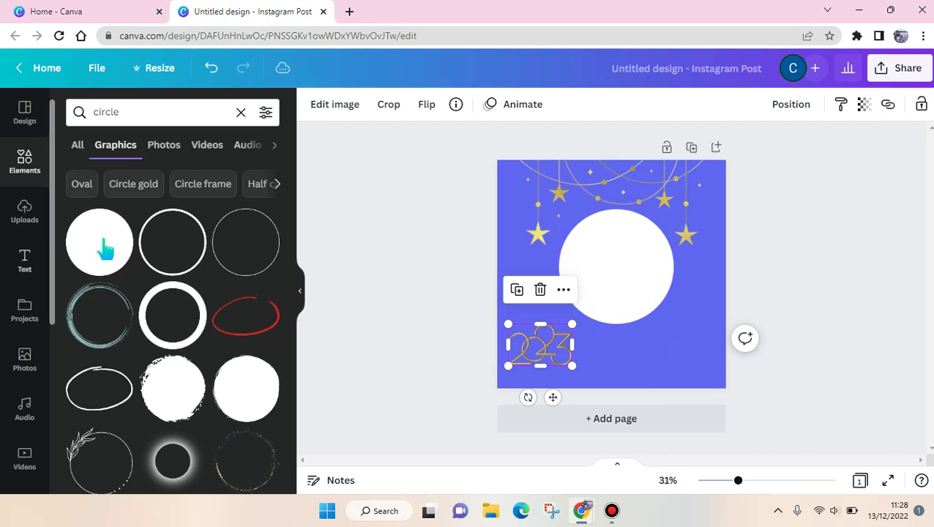
Step: Add a thin circle outline, enlarge it and centre it over the white circle
left_click(257, 253)
mouse_move(636, 265)
left_mouse_down()
mouse_move(624, 254)
mouse_move(635, 259)
left_mouse_up()
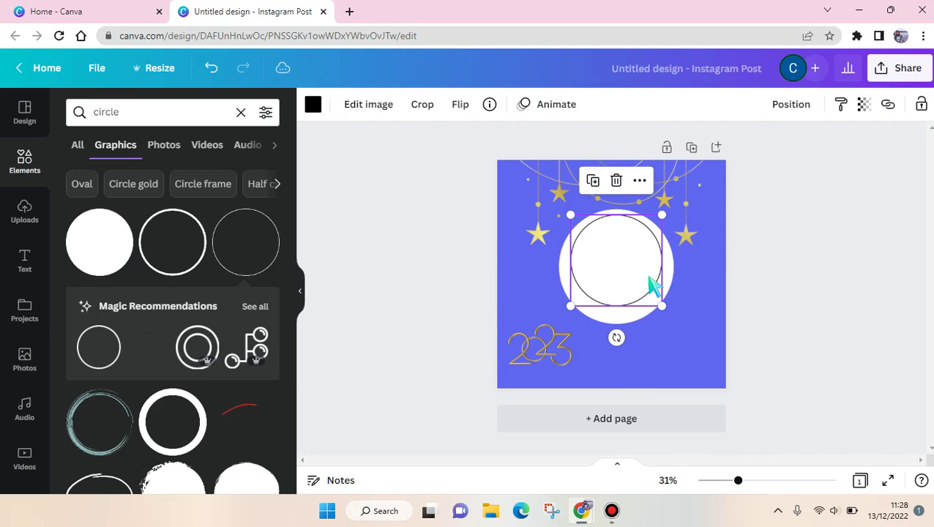
left_click_drag(658, 306, 673, 318)
left_click_drag(636, 292, 654, 306)
left_click(687, 337)
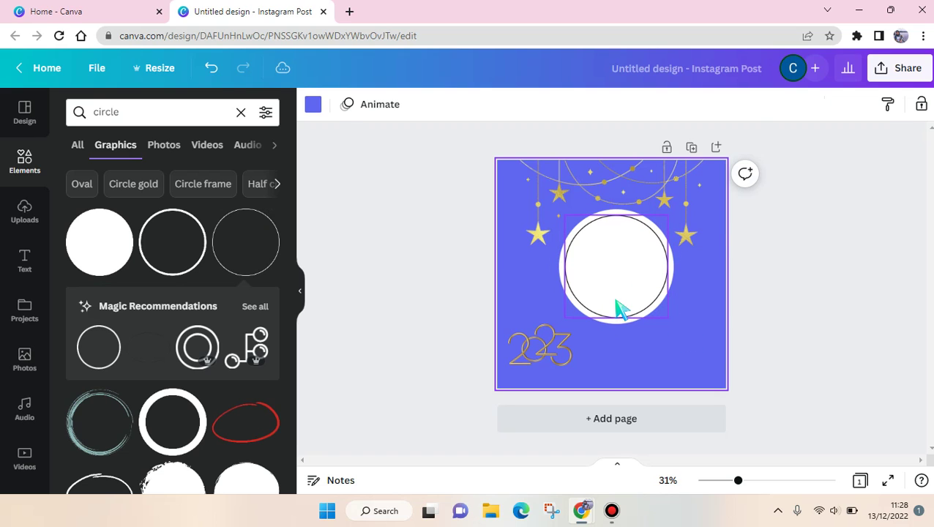
Step: Recolour the thin ring golden brown from the Photo Colors
left_click(592, 302)
left_click(312, 104)
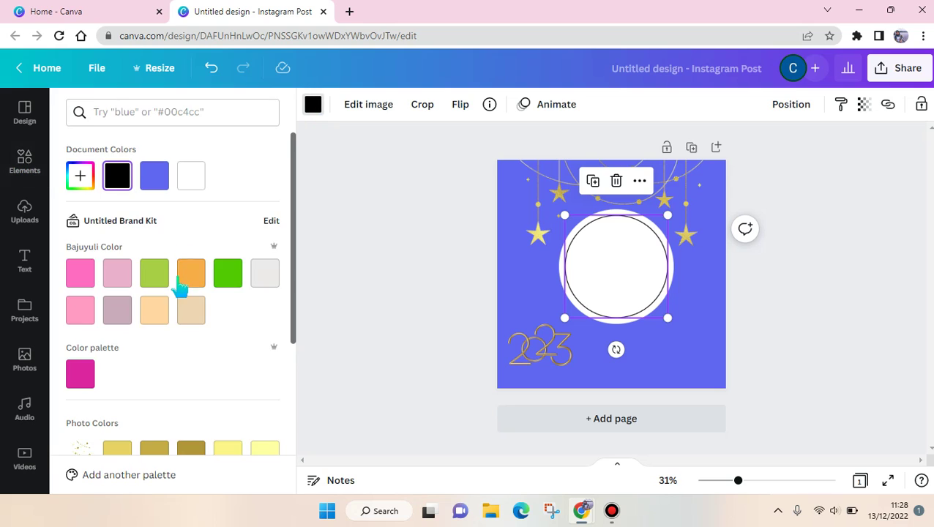
scroll(179, 331, "down", 3)
left_click(122, 357)
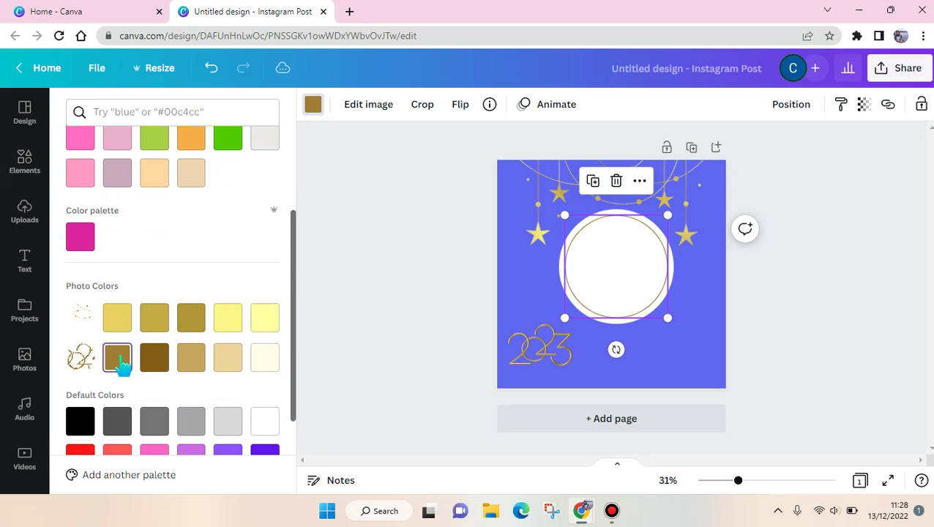
left_click(678, 370)
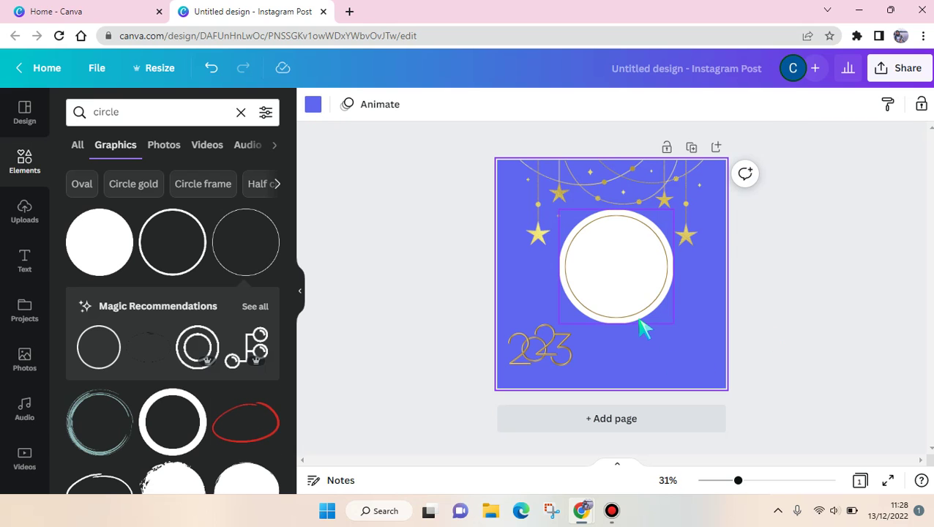
Step: Fill the white circle with yellow from the Photo Colors
left_click(641, 322)
left_click(312, 105)
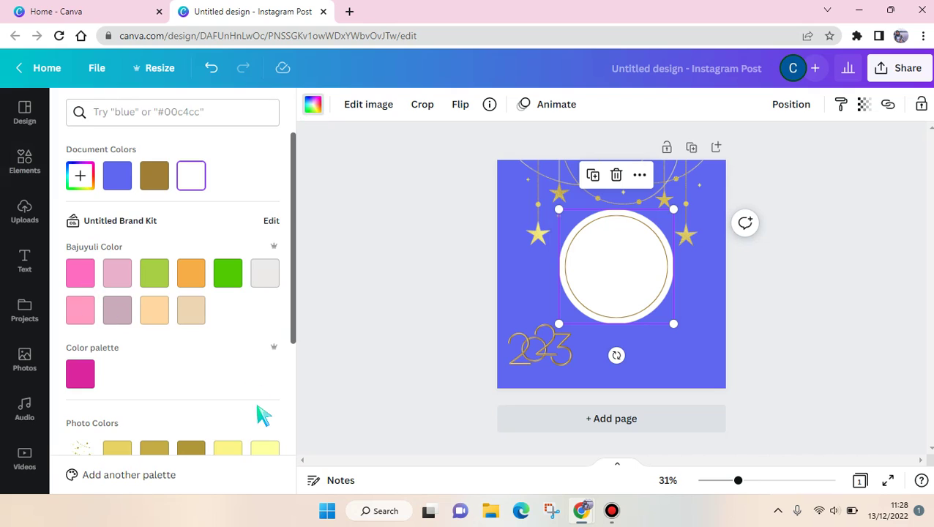
scroll(261, 414, "down", 1)
left_click(119, 388)
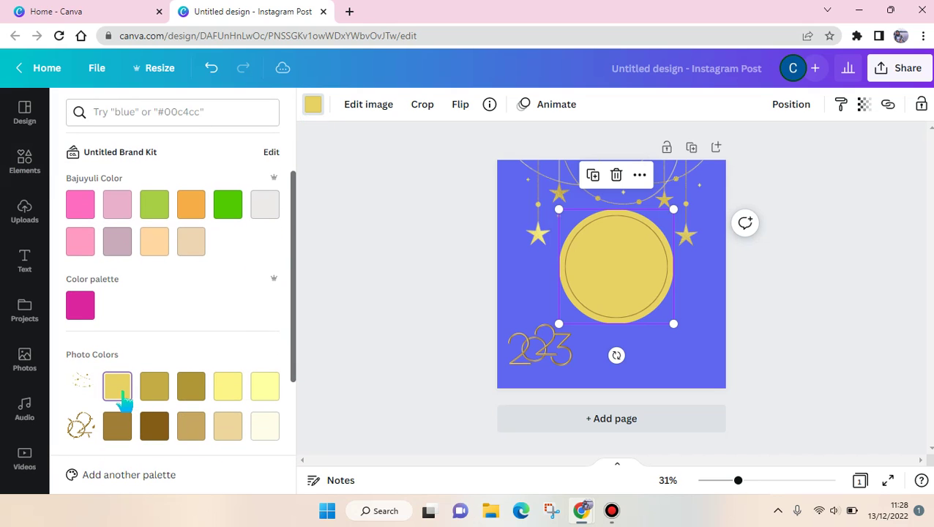
left_click(677, 378)
left_click(548, 362)
Step: Enlarge the 2023 graphic and add champagne glasses from 'new year' results at bottom-right
mouse_move(570, 369)
left_mouse_down()
mouse_move(606, 391)
mouse_move(579, 358)
left_mouse_up()
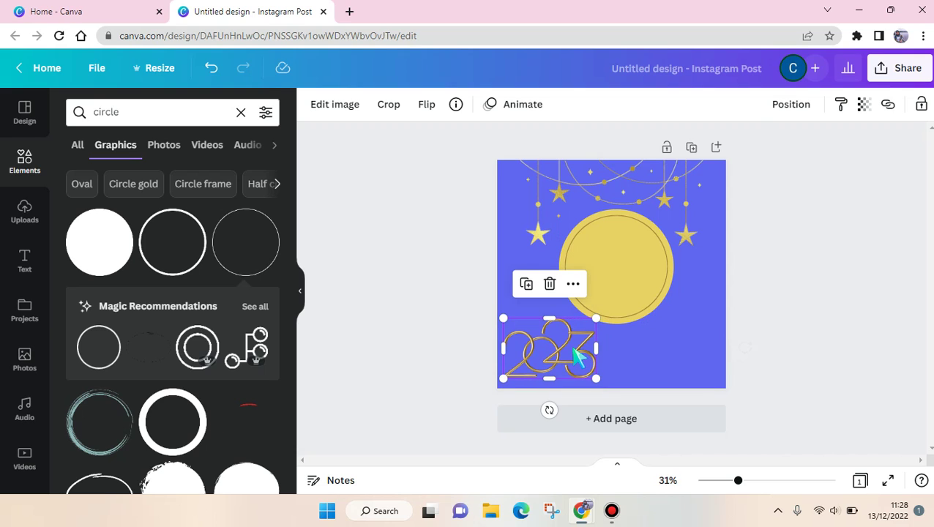
type("new year")
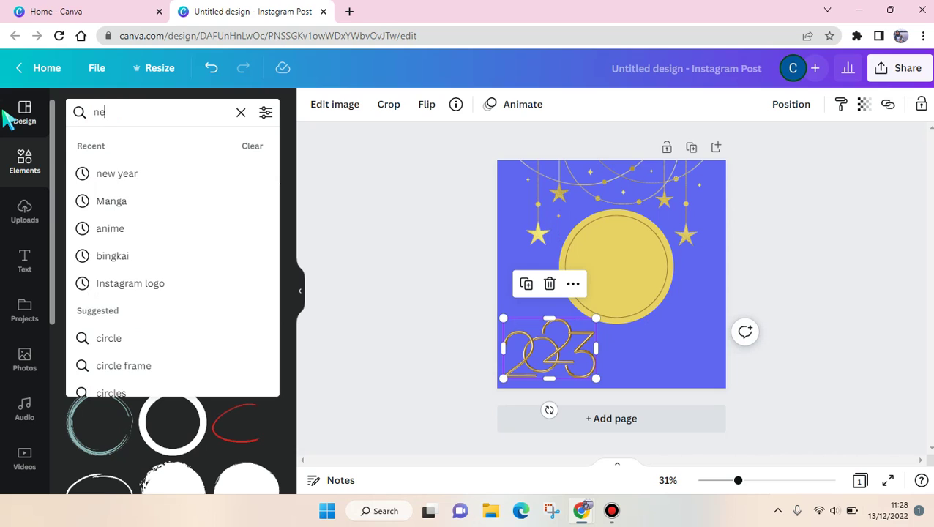
left_click(116, 183)
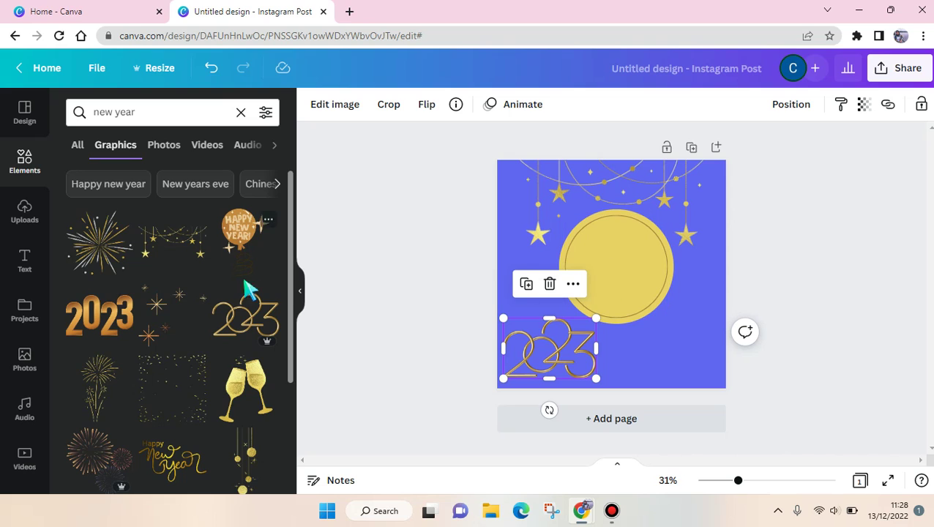
scroll(250, 304, "down", 3)
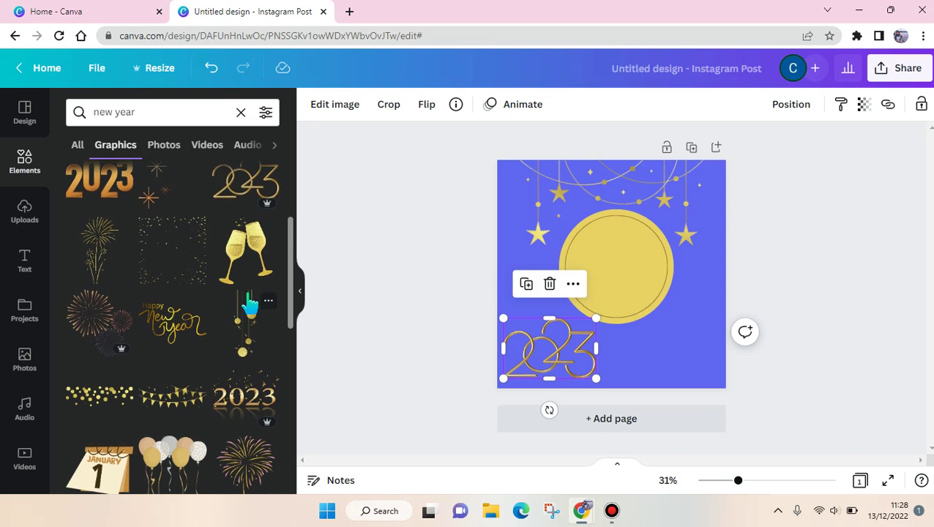
scroll(251, 301, "down", 2)
scroll(249, 301, "up", 2)
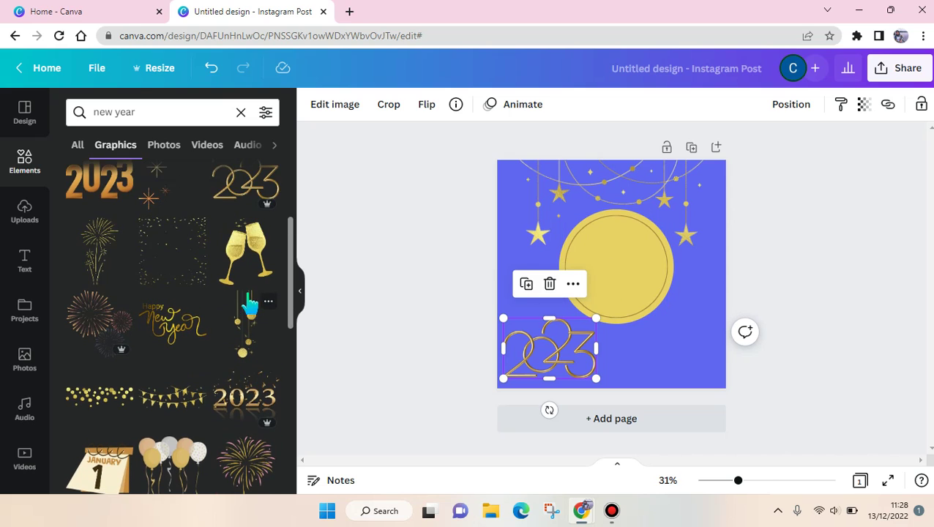
left_click(249, 267)
left_click_drag(688, 333, 652, 323)
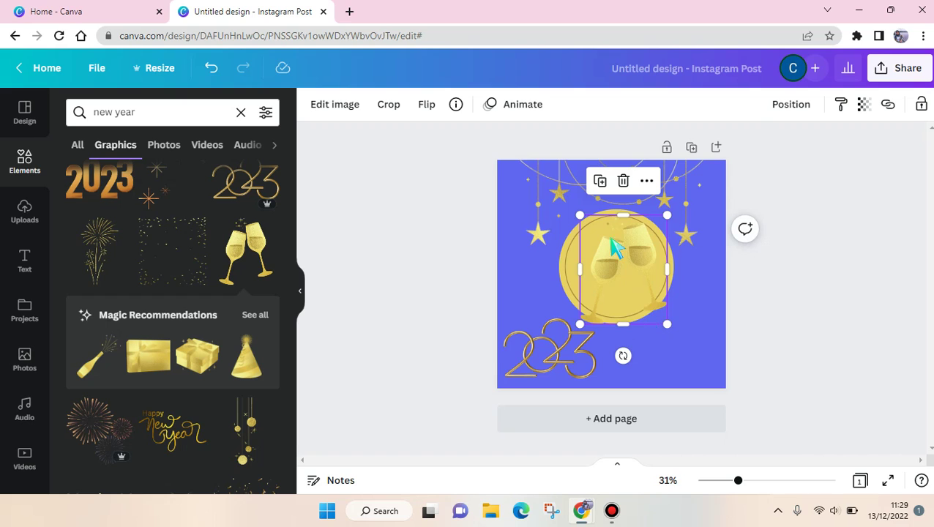
left_click_drag(610, 246, 705, 357)
left_click(771, 350)
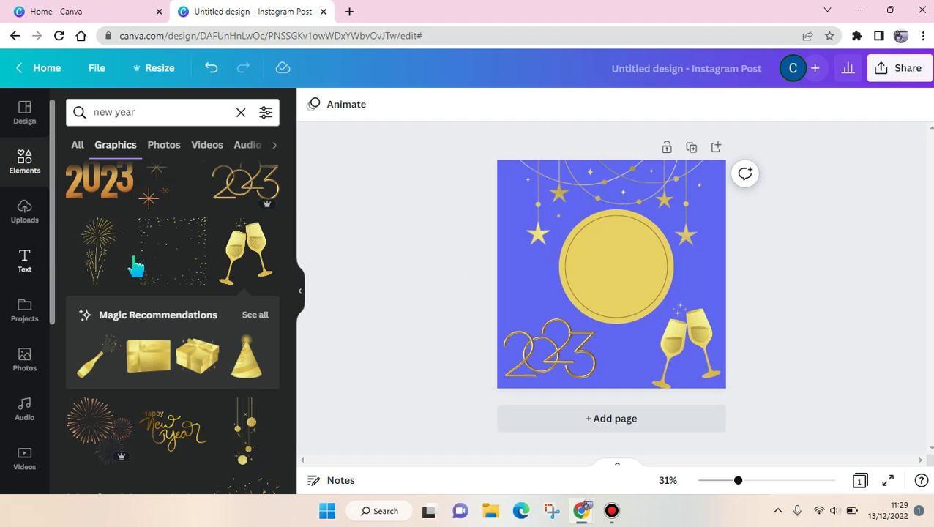
Step: Search Elements for 'frame' and add a circle photo frame to the page
left_click(175, 117)
type("frame")
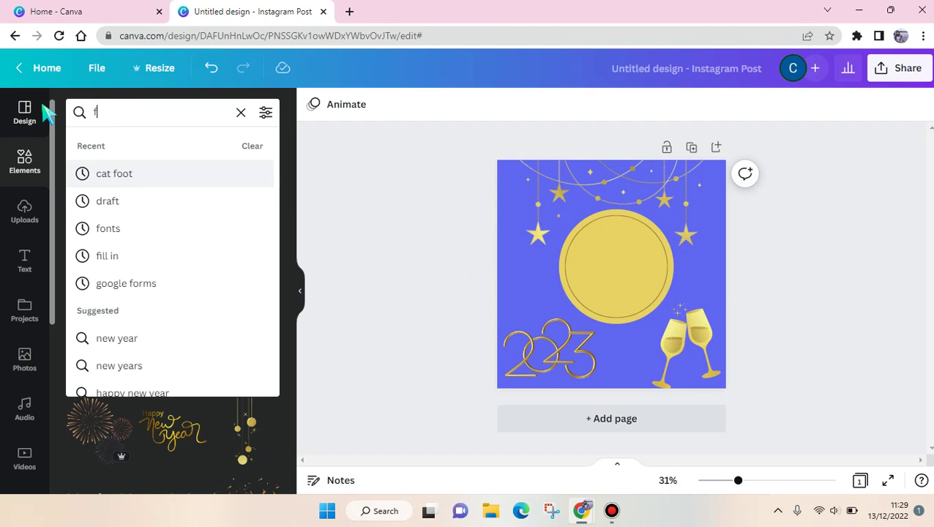
key("Return")
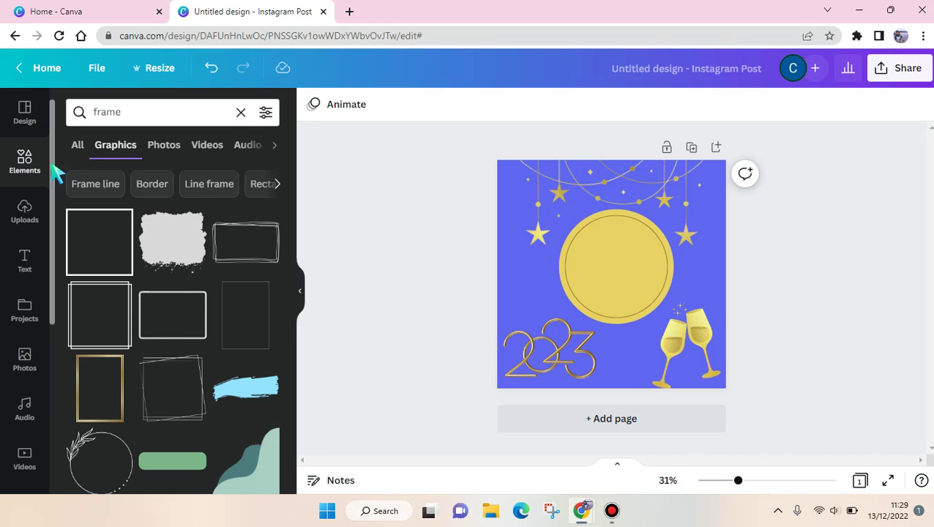
left_click(77, 149)
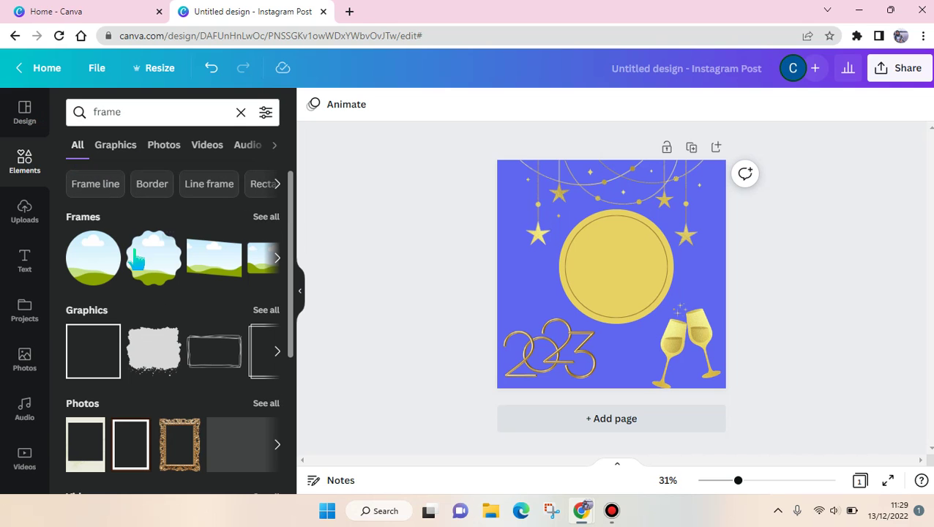
left_click(92, 253)
left_click_drag(618, 293, 598, 312)
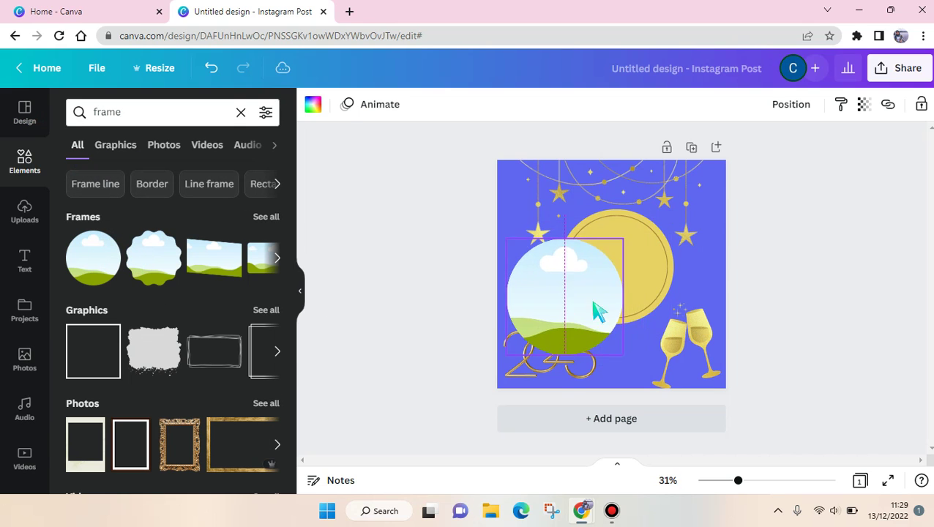
Step: Delete the yellow circle, centre the frame in its place and send it to back
left_click(663, 241)
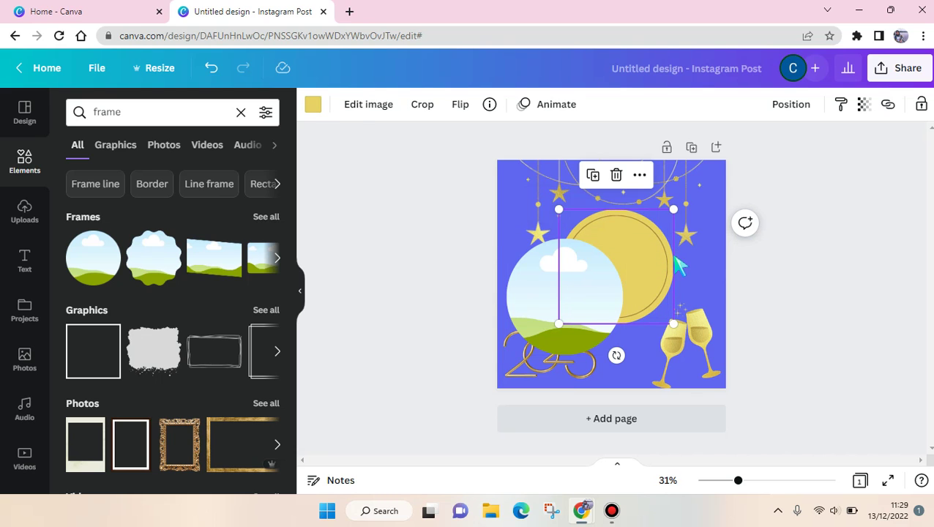
key("Delete")
left_click(584, 313)
left_click_drag(583, 313, 637, 288)
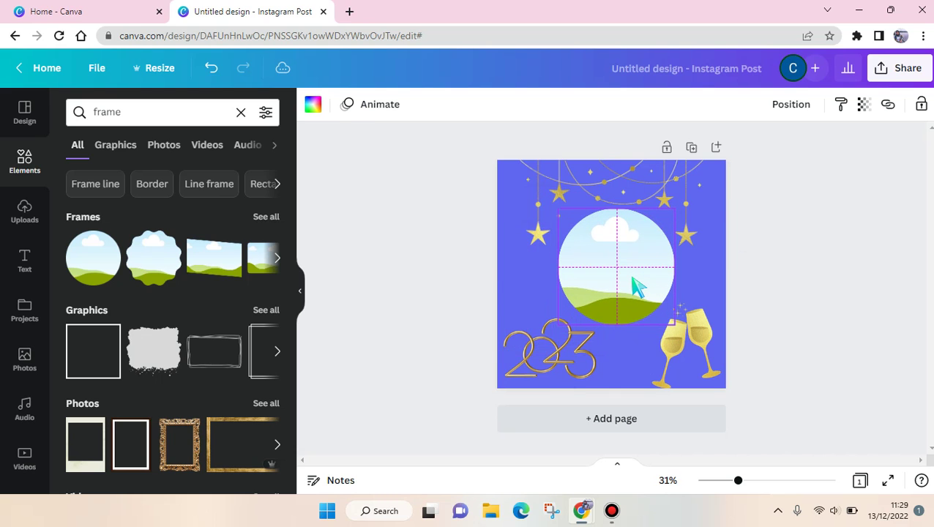
right_click(634, 284)
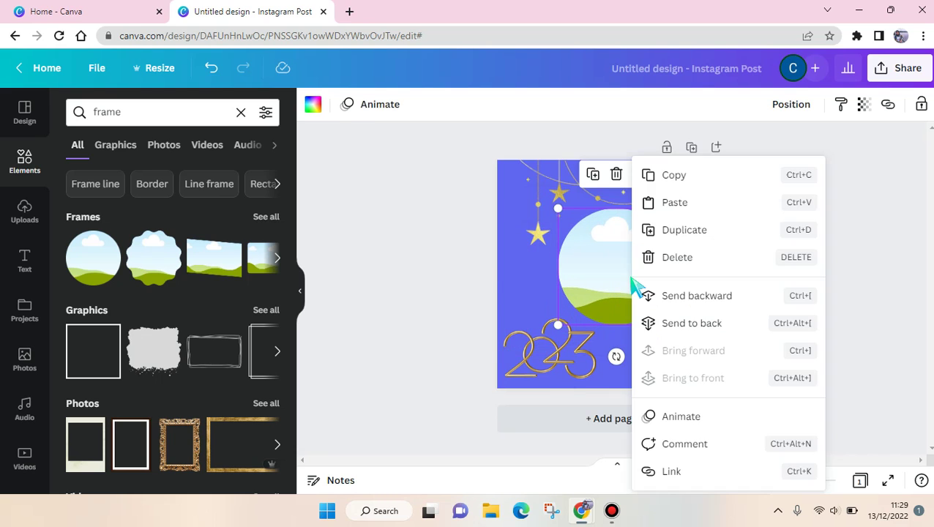
left_click(660, 316)
right_click(618, 288)
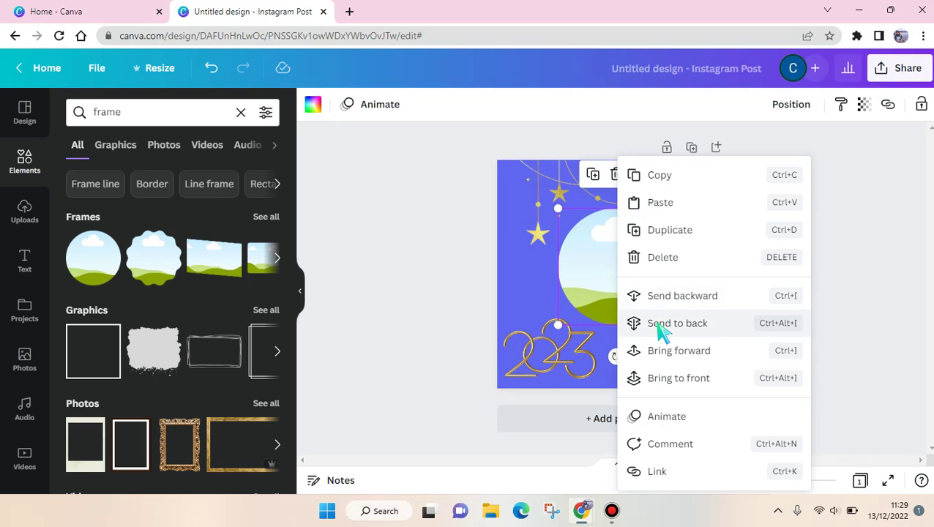
left_click(658, 324)
left_click(905, 300)
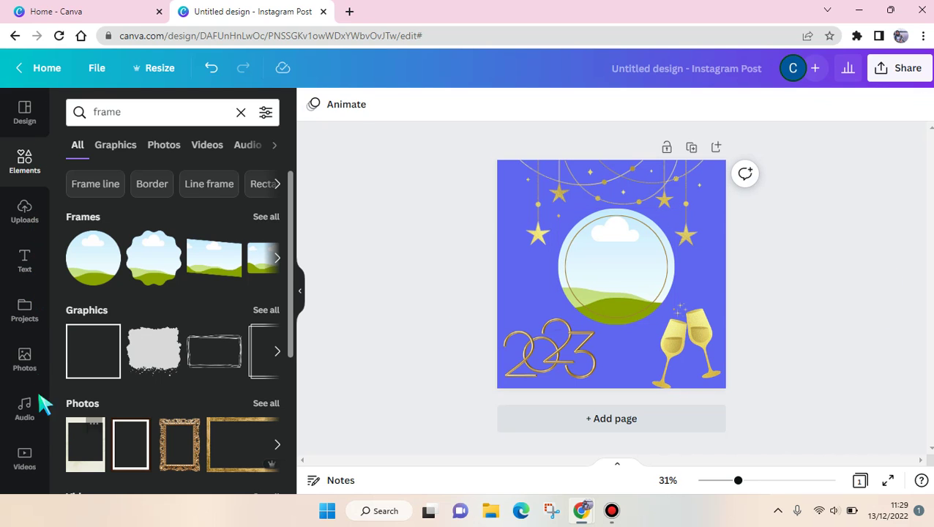
Step: Search Photos for 'self portrait' and fit the bearded man's portrait inside the circle frame
left_click(44, 362)
left_click(149, 116)
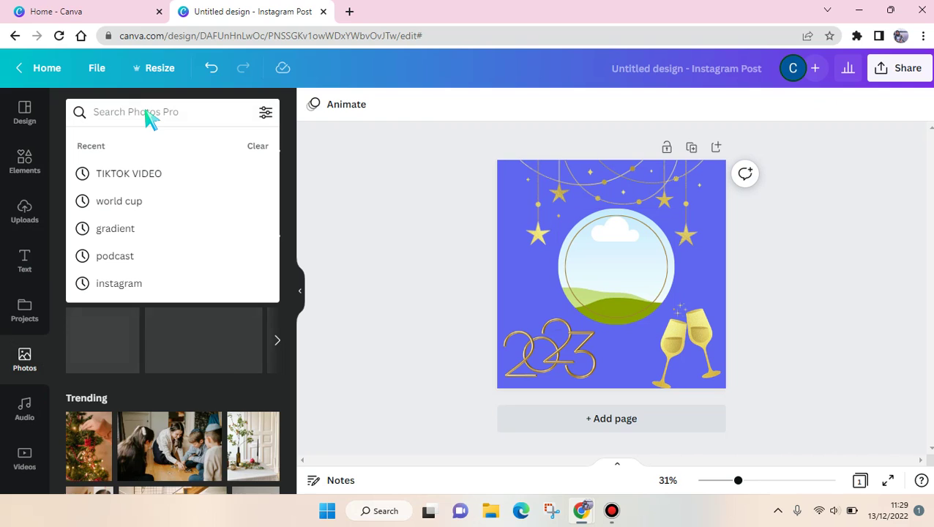
type("self")
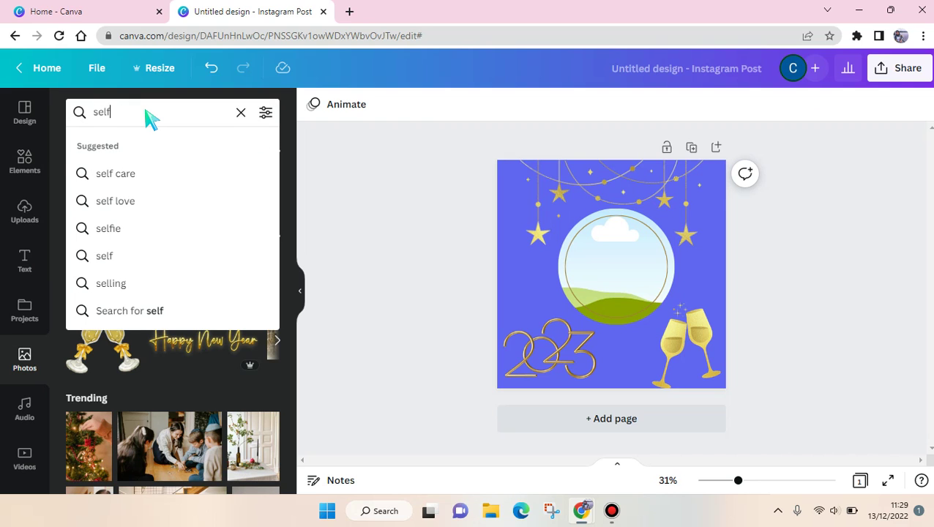
type(" pro")
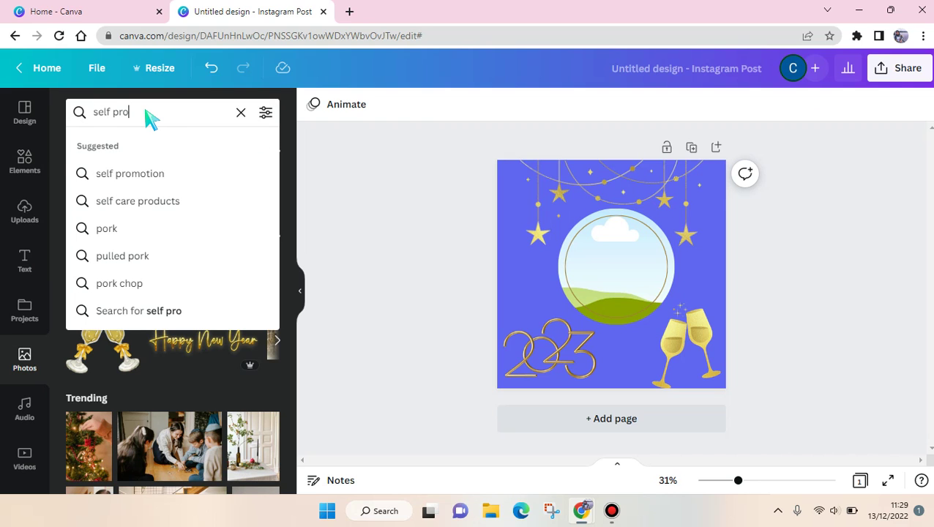
key("BackSpace")
key("BackSpace")
type("ort")
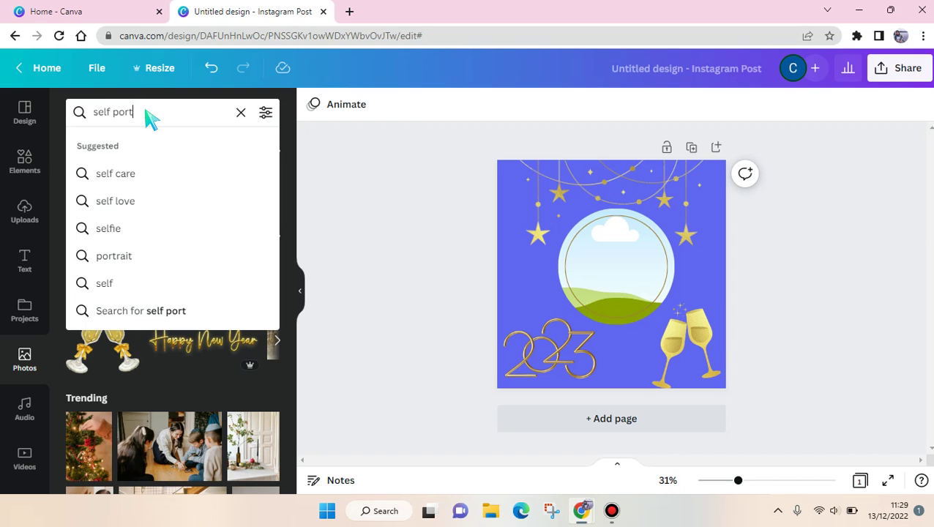
type("trait")
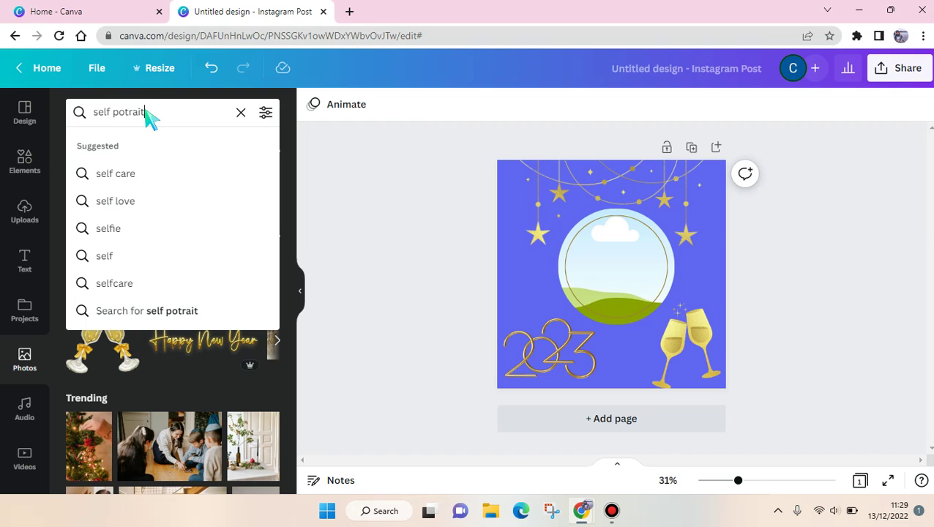
key("Return")
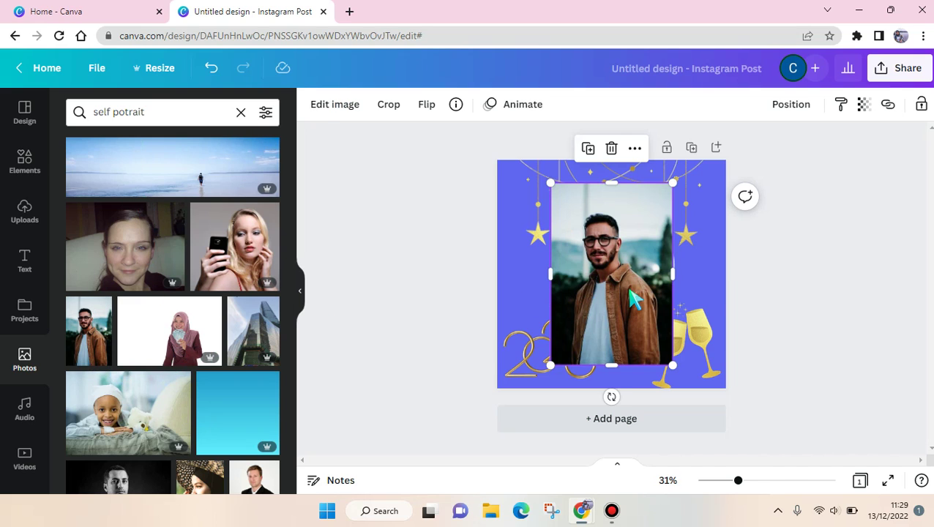
left_click_drag(626, 263, 666, 285)
left_click(585, 303)
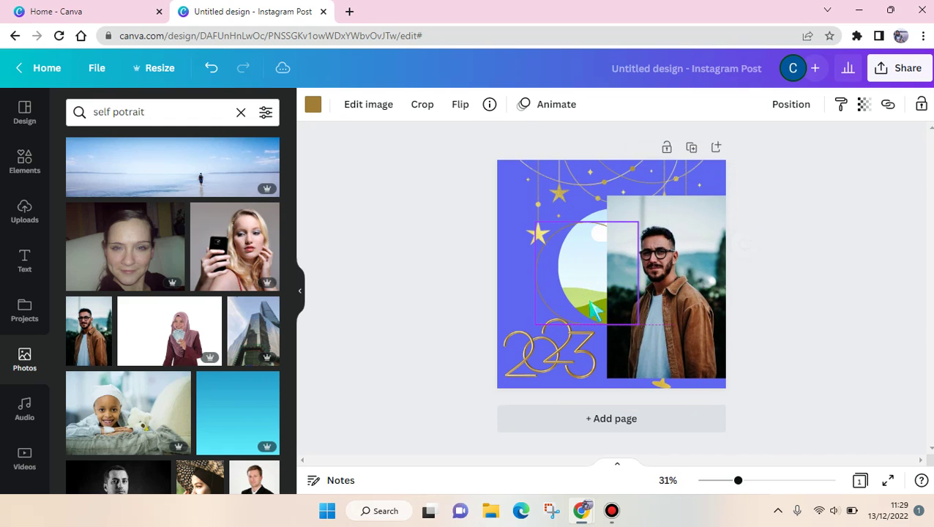
left_click_drag(680, 319, 594, 302)
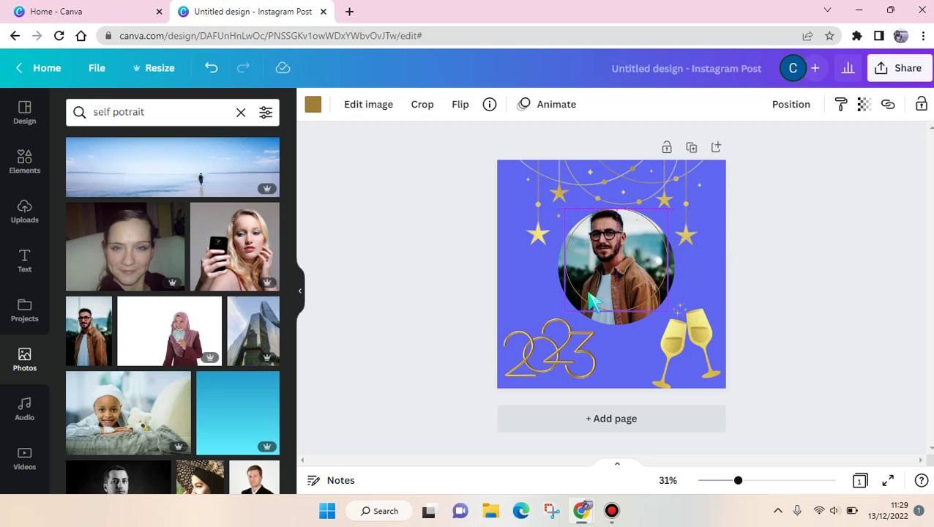
left_click_drag(588, 293, 589, 296)
left_click(780, 269)
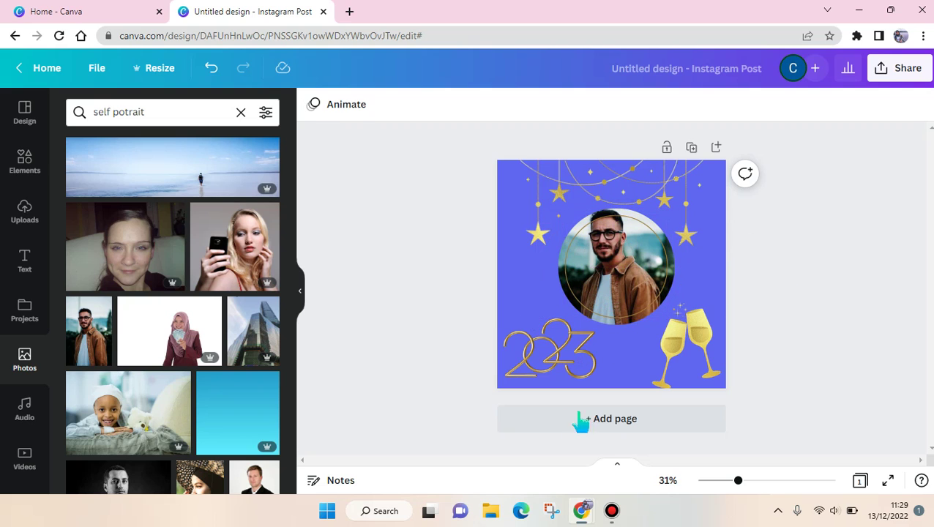
Step: Search Elements for 'happy new year' and add the gold script graphic
left_click(513, 373)
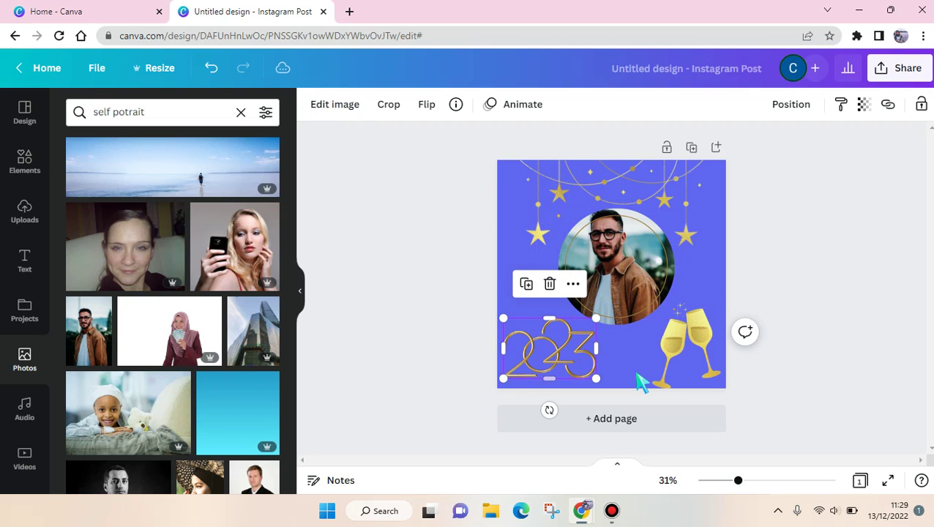
left_click(24, 163)
left_click(92, 116)
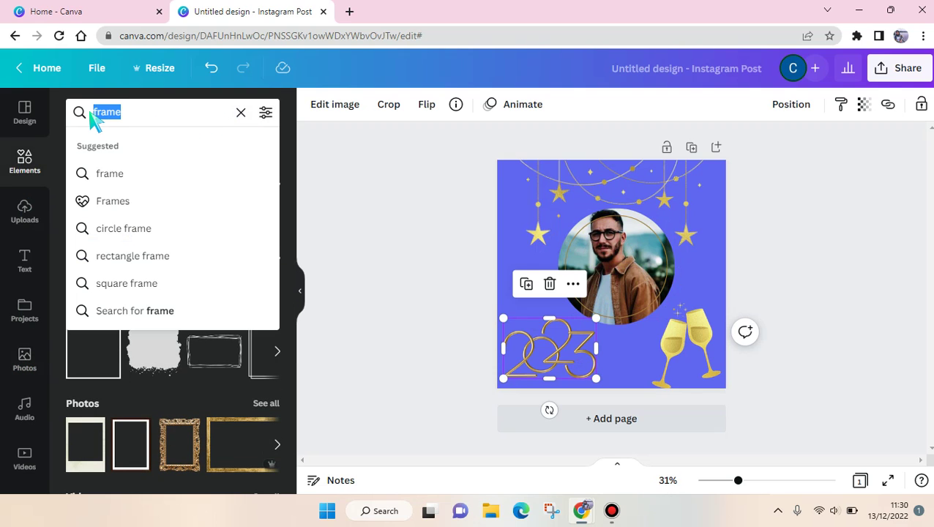
type("happy")
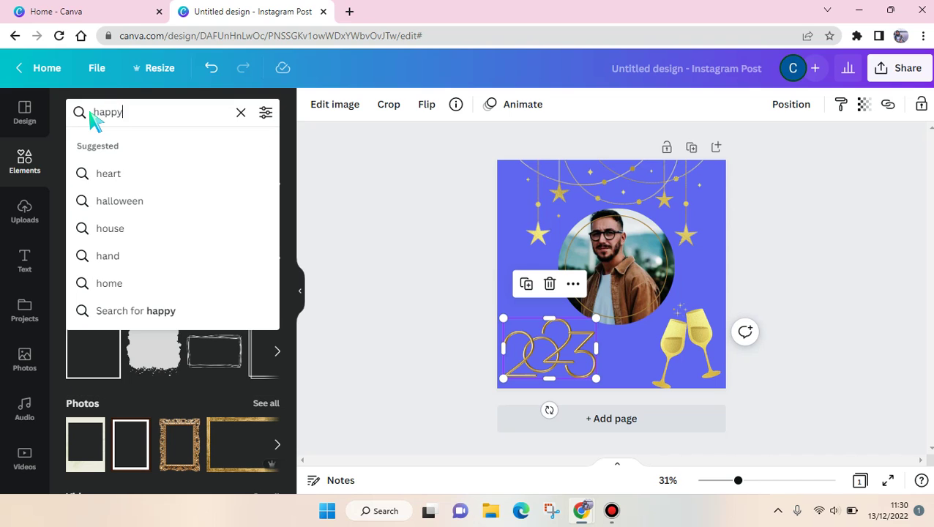
type(" new year")
key("Return")
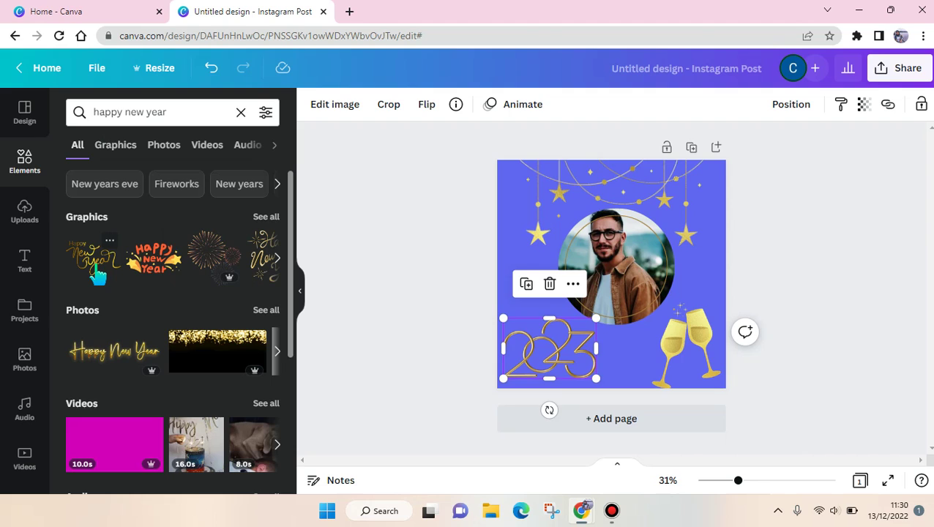
left_click(97, 275)
Step: Delete the champagne glasses, then shrink the script graphic and place it bottom-right beside 2023
left_click(680, 369)
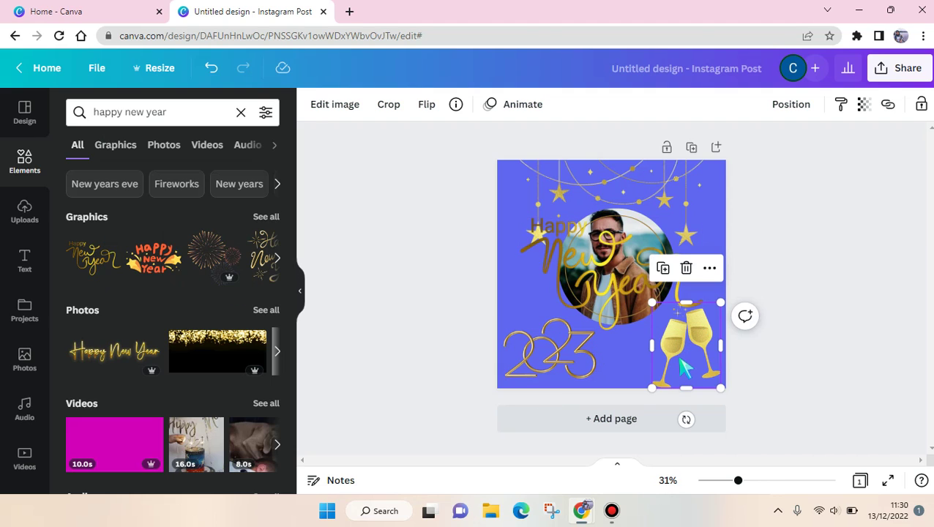
key("Delete")
left_click(698, 329)
left_click_drag(702, 330, 676, 362)
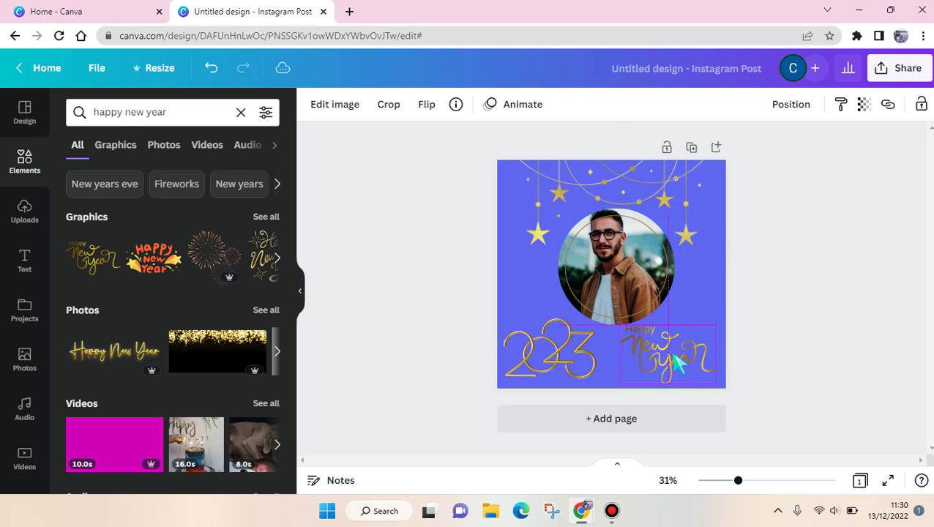
left_click(769, 322)
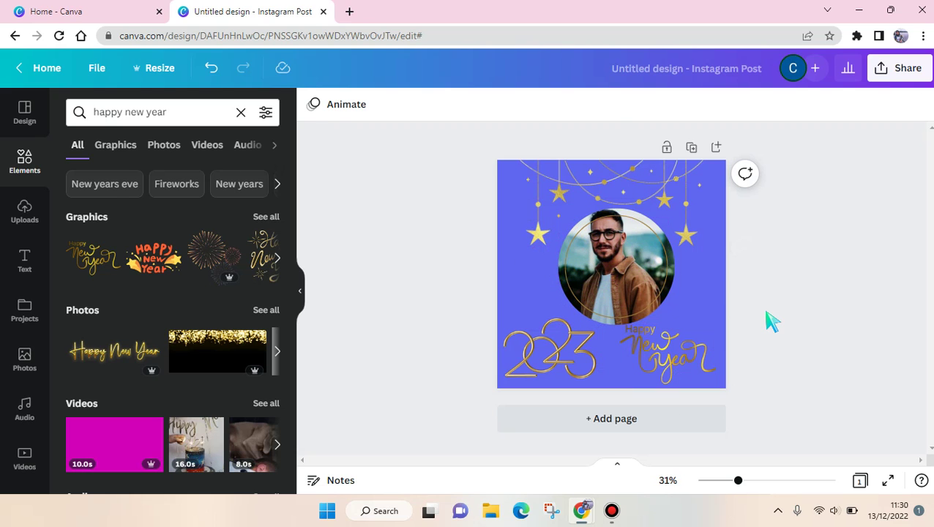